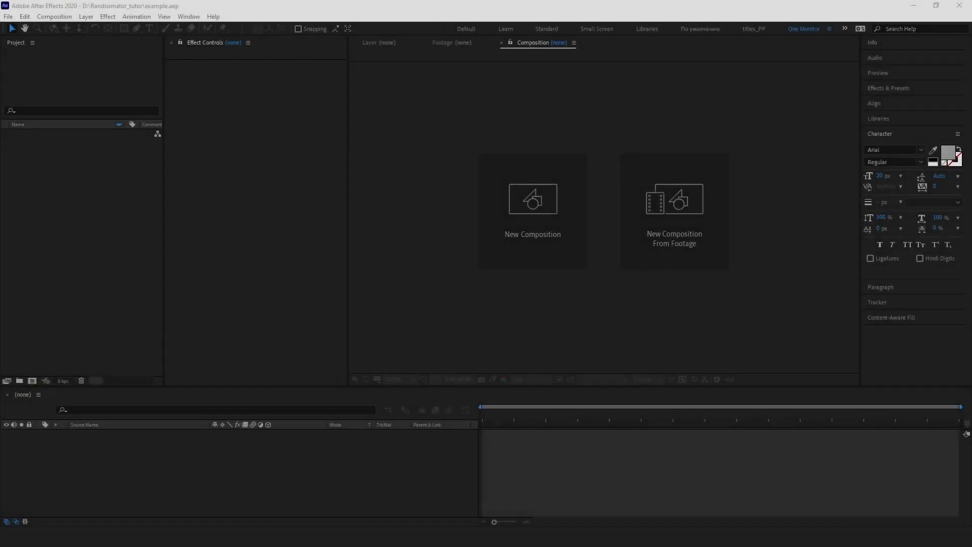
Run the Randsomator script to open its dialog.
left_click(8, 16)
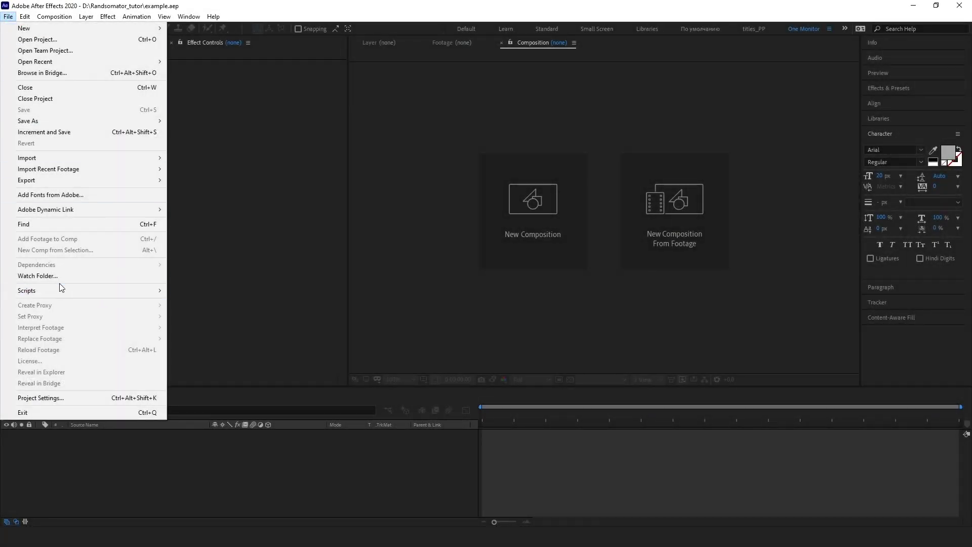
mouse_move(59, 291)
left_click(221, 350)
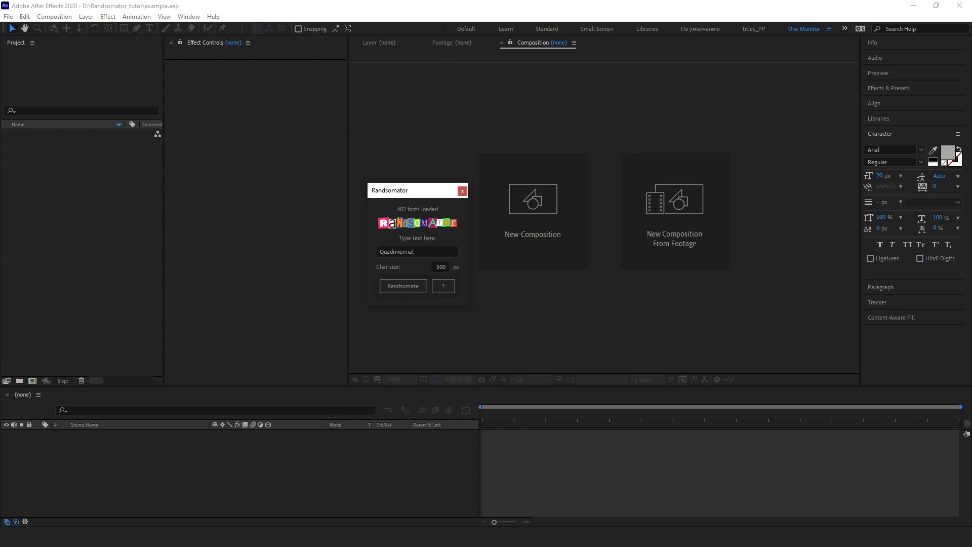
left_click(258, 228)
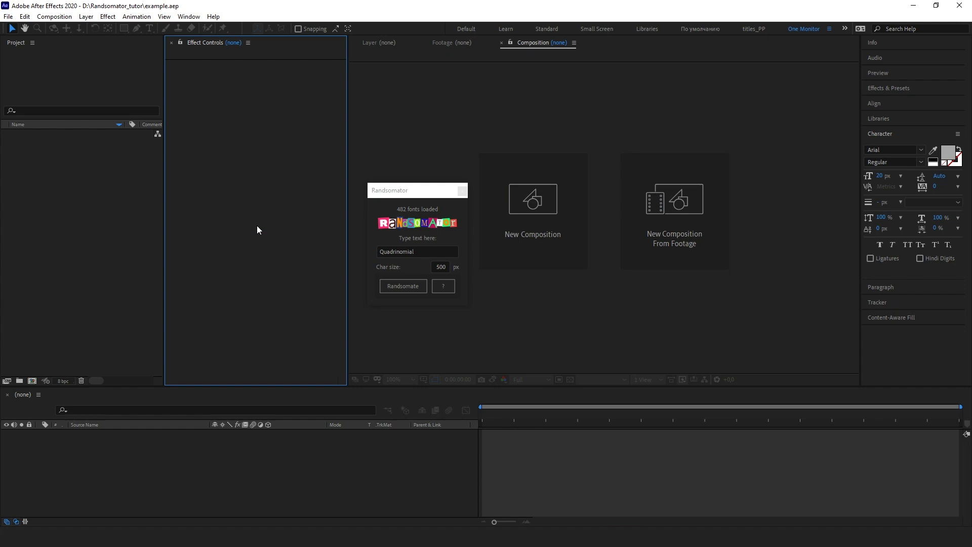
left_click(438, 191)
Replace the text in the Randsomator dialog with "example".
mouse_move(428, 251)
left_mouse_down()
mouse_move(327, 255)
mouse_move(450, 252)
mouse_move(286, 254)
mouse_move(424, 254)
left_mouse_up()
double_click(392, 254)
key("BackSpace")
key("ctrl+z")
left_click(436, 252)
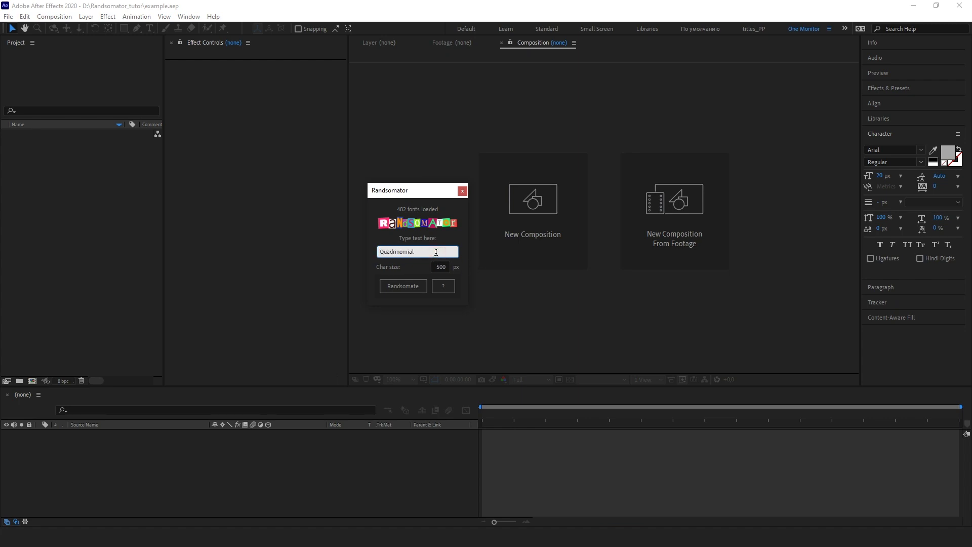
key("BackSpace")
key("BackSpace")
key("BackSpace")
key("BackSpace")
key("BackSpace")
key("BackSpace")
key("BackSpace")
key("BackSpace")
key("BackSpace")
key("BackSpace")
key("BackSpace")
key("BackSpace")
type("exam")
left_click(434, 252)
left_click(444, 267)
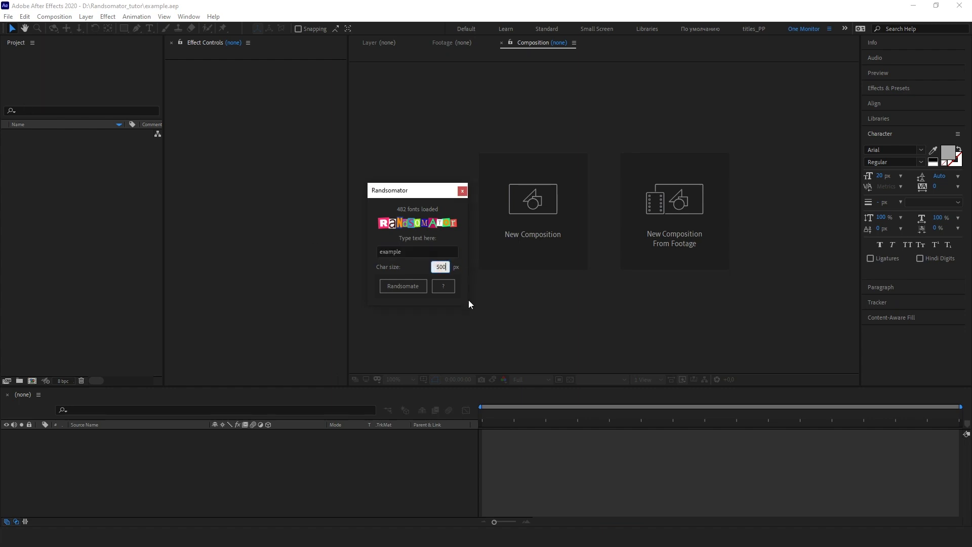
left_click_drag(450, 267, 431, 265)
type("100")
Create a new composition named "My comp" with the HDTV 1080 24 preset.
left_click(32, 381)
key("Tab")
key("Tab")
left_click(608, 165)
type("My comp")
left_click(701, 397)
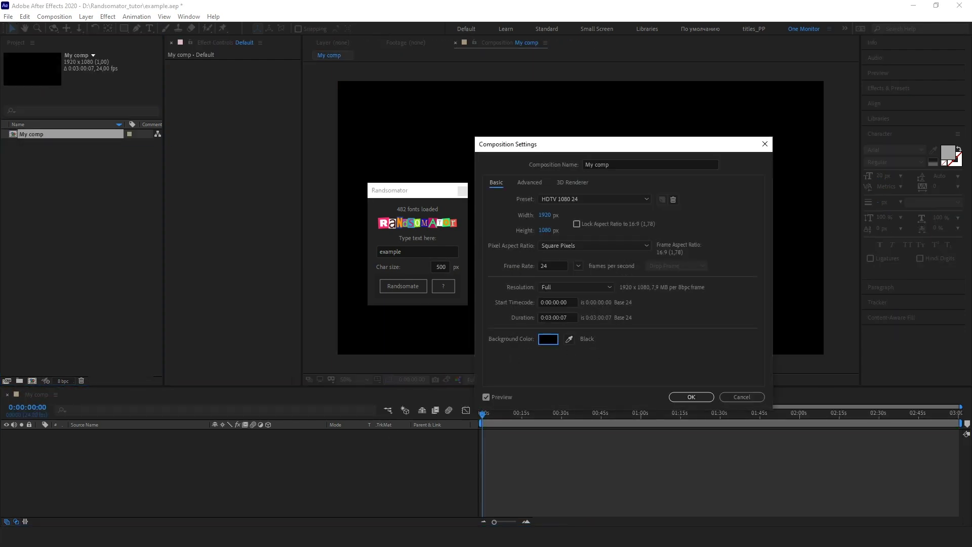
left_click(691, 397)
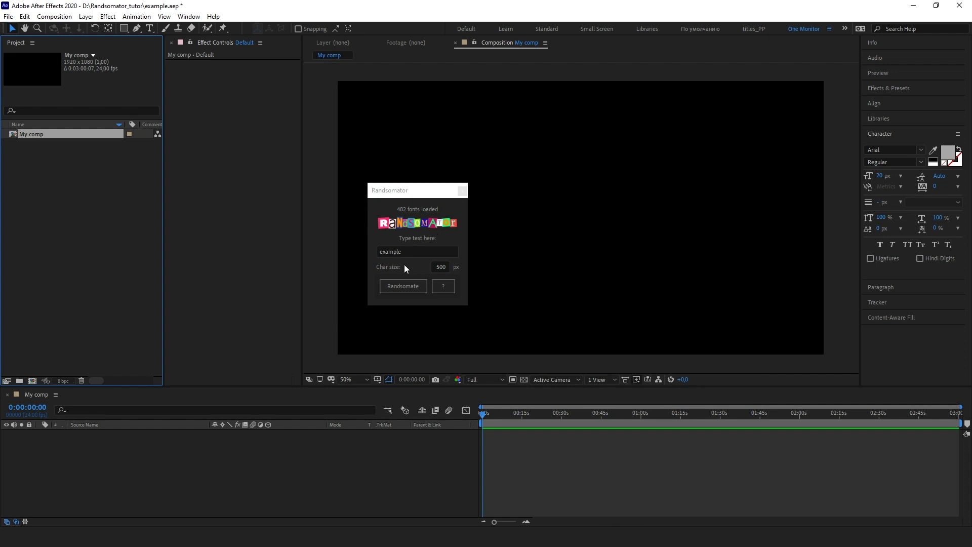
Generate the ransom-note lettering for "example" with Randsomate and confirm the operation.
left_click(401, 286)
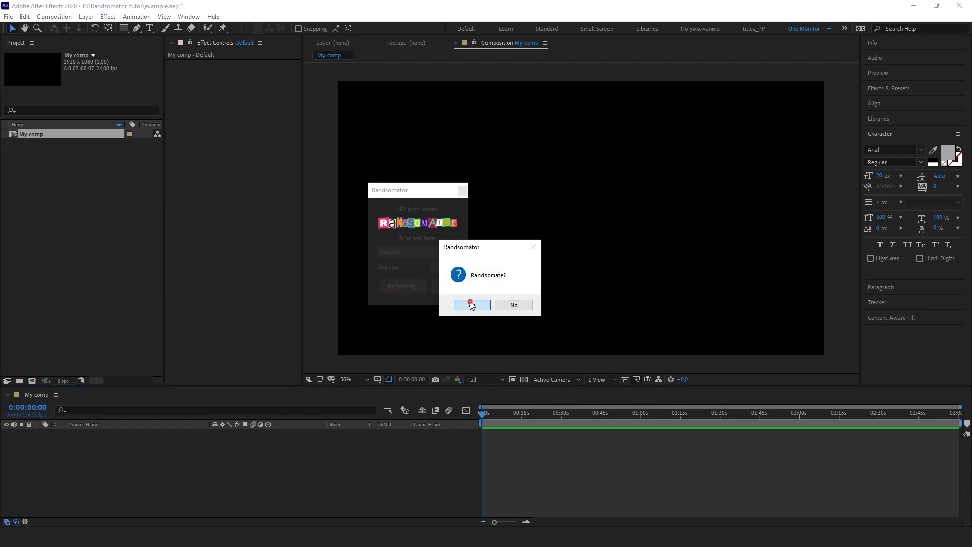
left_click(469, 304)
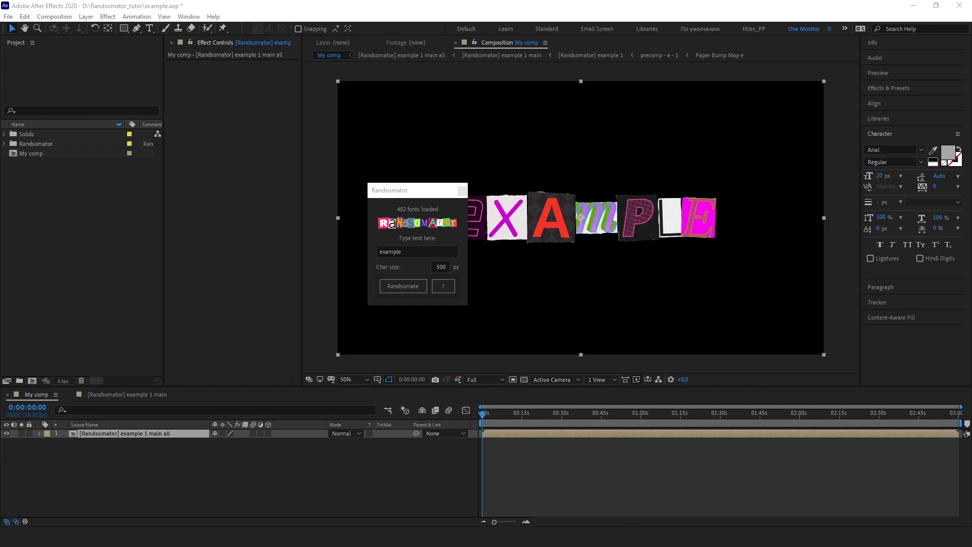
left_click(120, 235)
Open the "[Randsomator] example 1 main all" composition from the "example * 1" folder inside the Randsomator project folder.
left_click(4, 144)
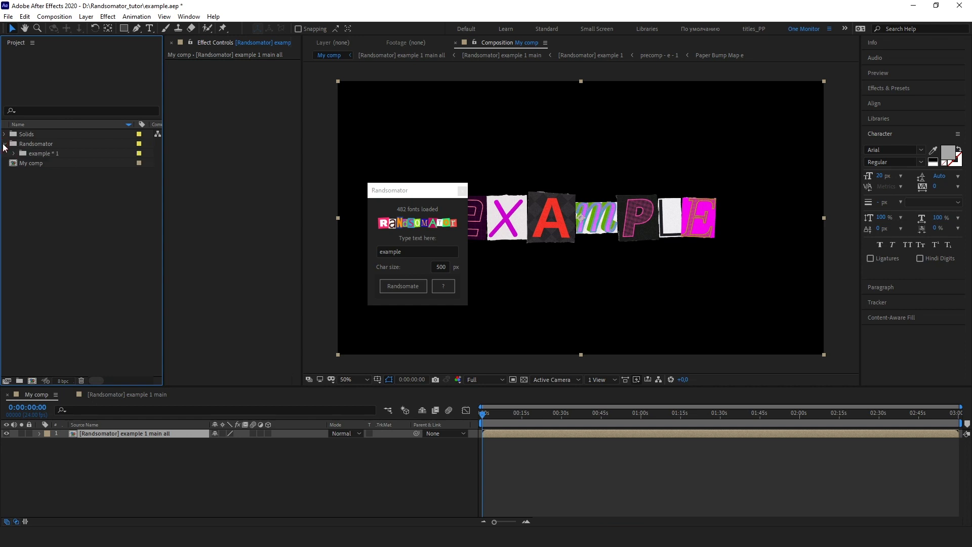
left_click_drag(162, 143, 276, 144)
left_click(77, 145)
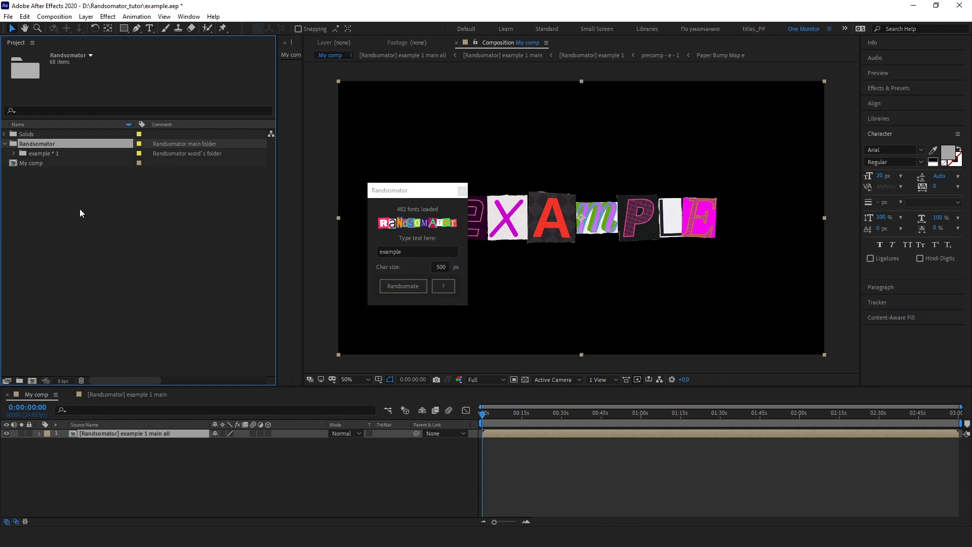
left_click(60, 153)
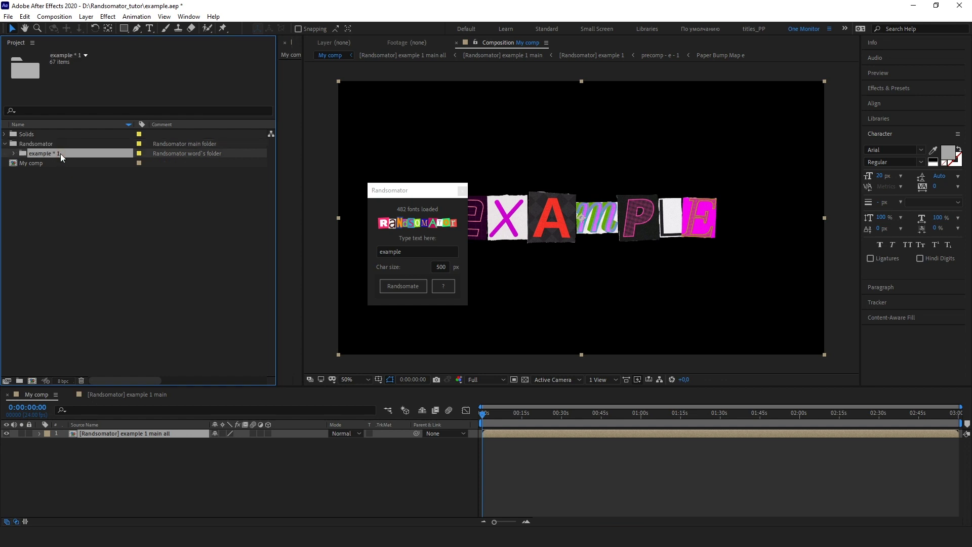
left_click(14, 154)
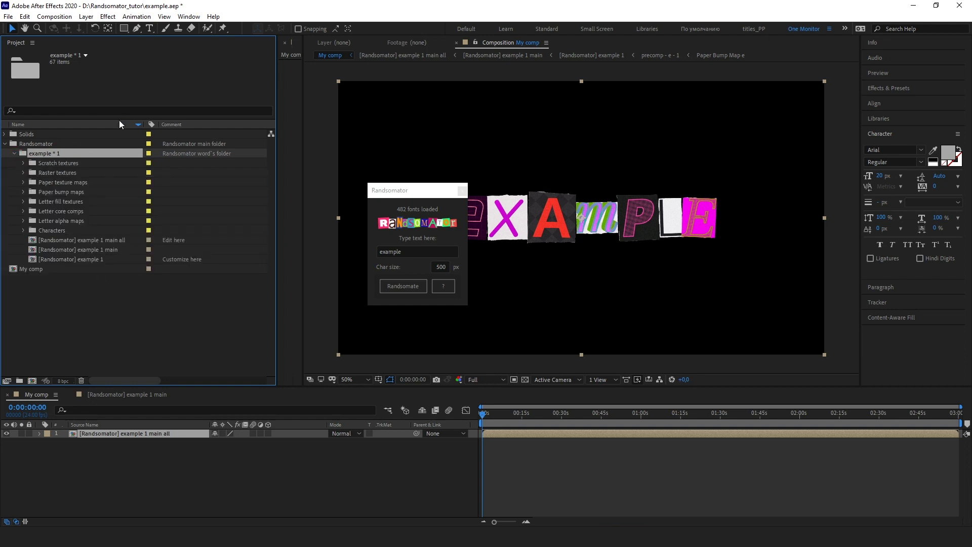
left_click(95, 242)
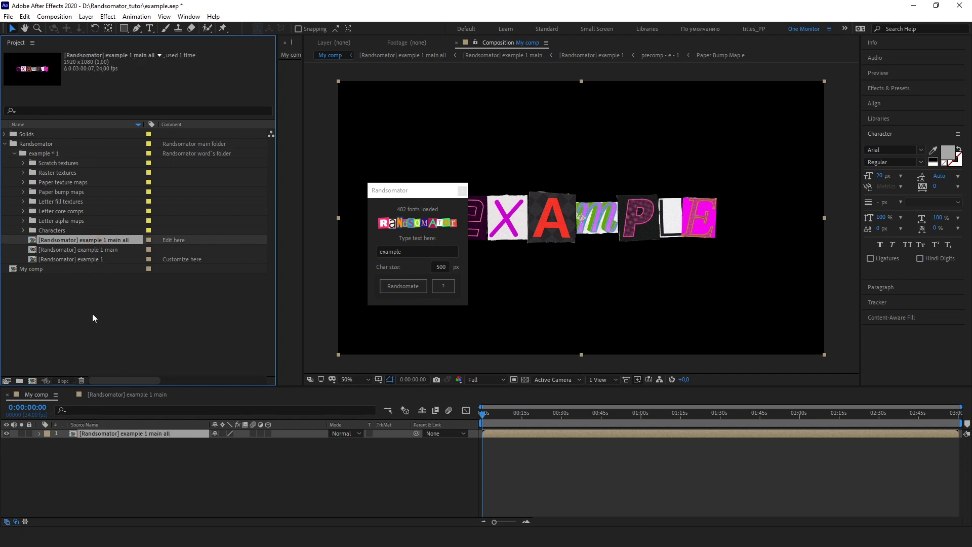
double_click(107, 240)
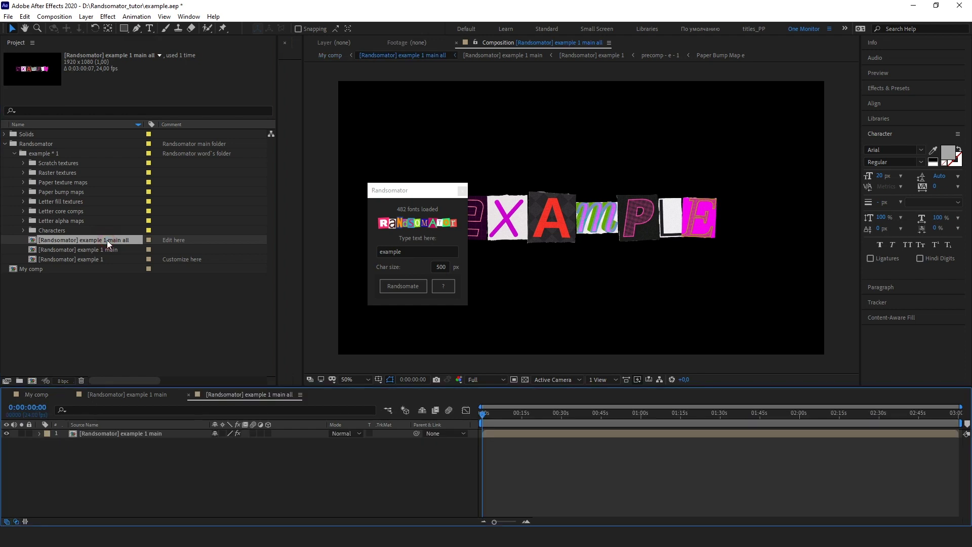
Select the "[Randsomator] example 1 main" layer and widen the Effect Controls area to show its effect settings.
left_click(136, 434)
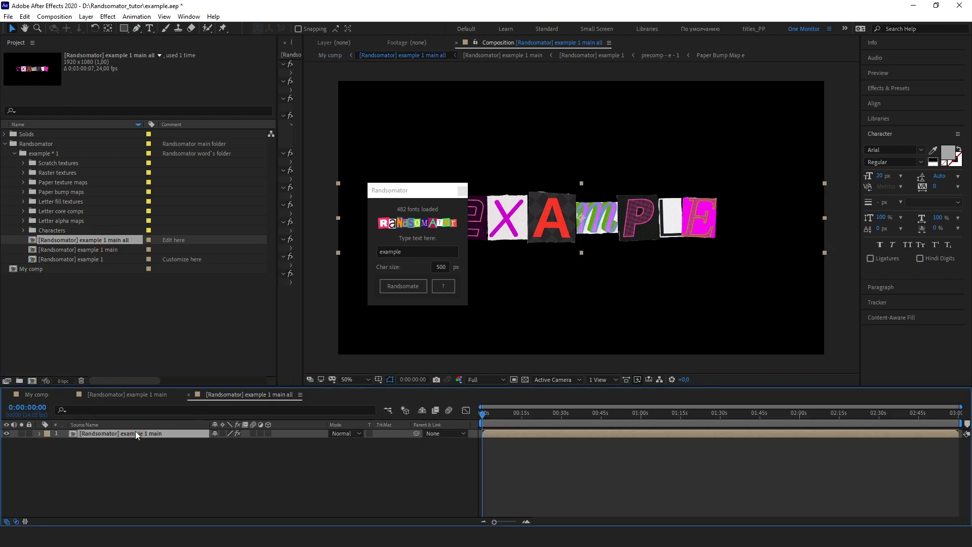
left_click(291, 283)
left_click_drag(277, 177, 86, 178)
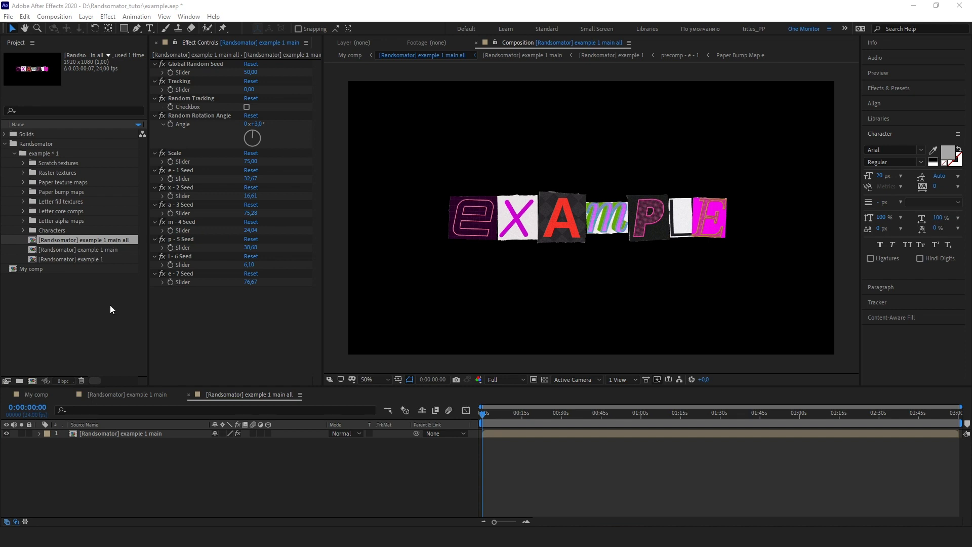
Set the "[Randsomator] example 1 main" layer's Scale to 100% and undo the change.
left_click(137, 432)
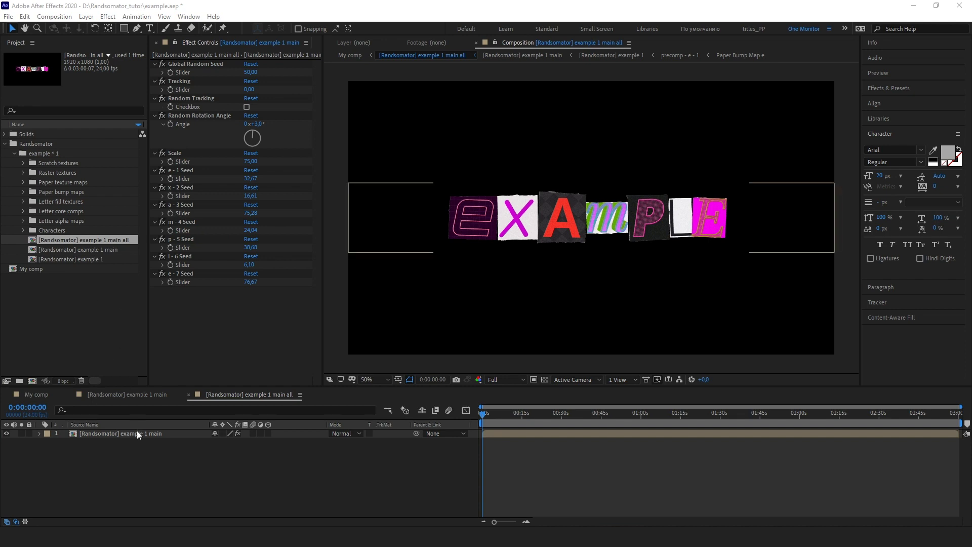
left_click(137, 433)
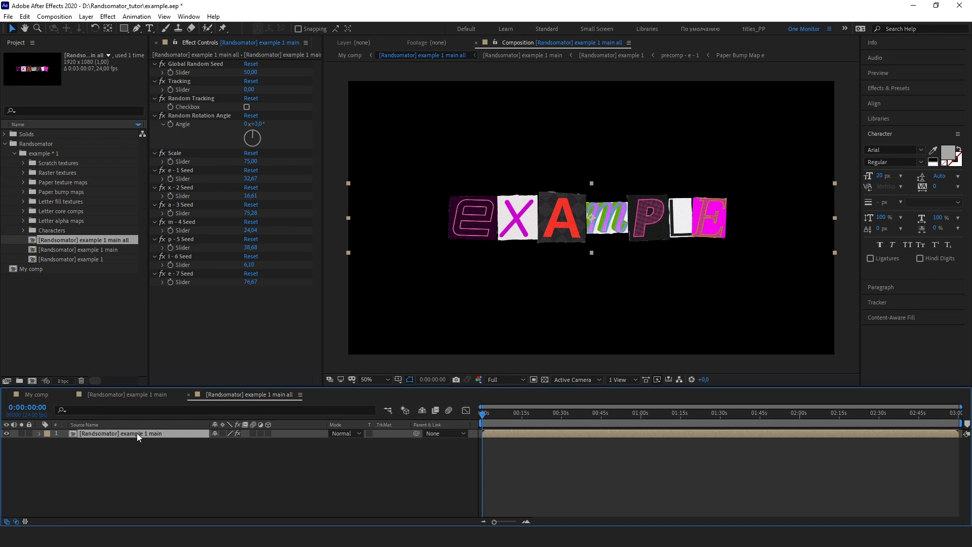
key("s")
left_click(238, 443)
type("100")
key("Return")
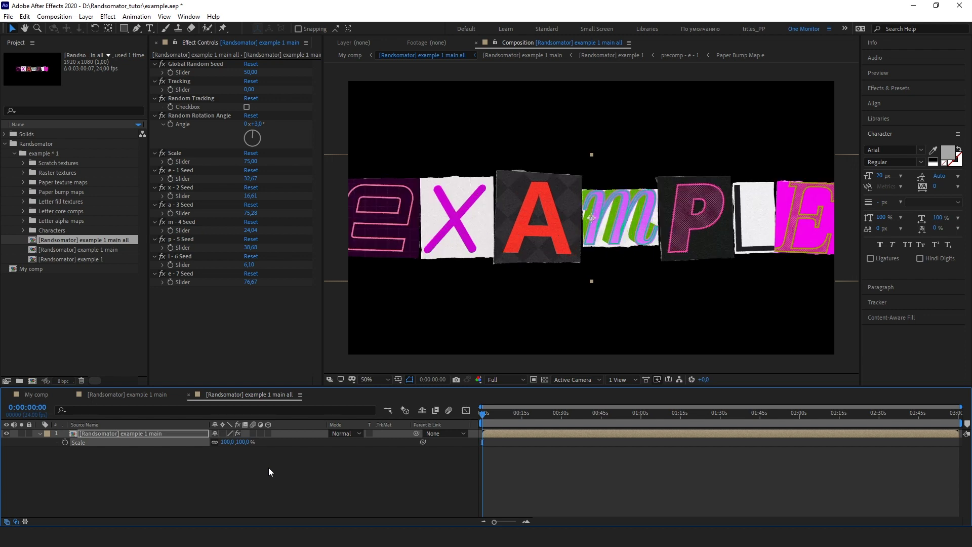
scroll(450, 241, "down", 2)
scroll(451, 246, "up", 1)
left_click(24, 16)
left_click(50, 28)
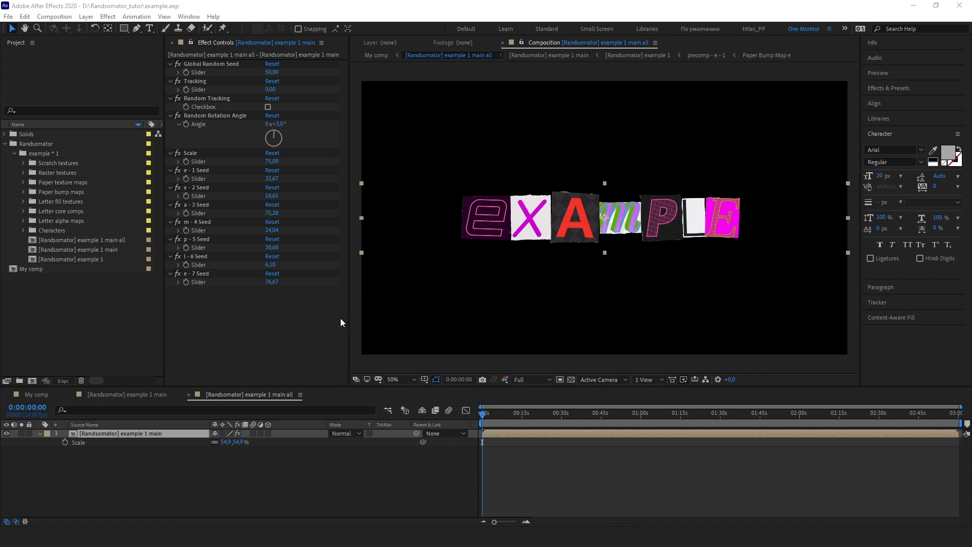
Set the Global Random Seed to 44.
left_click(271, 71)
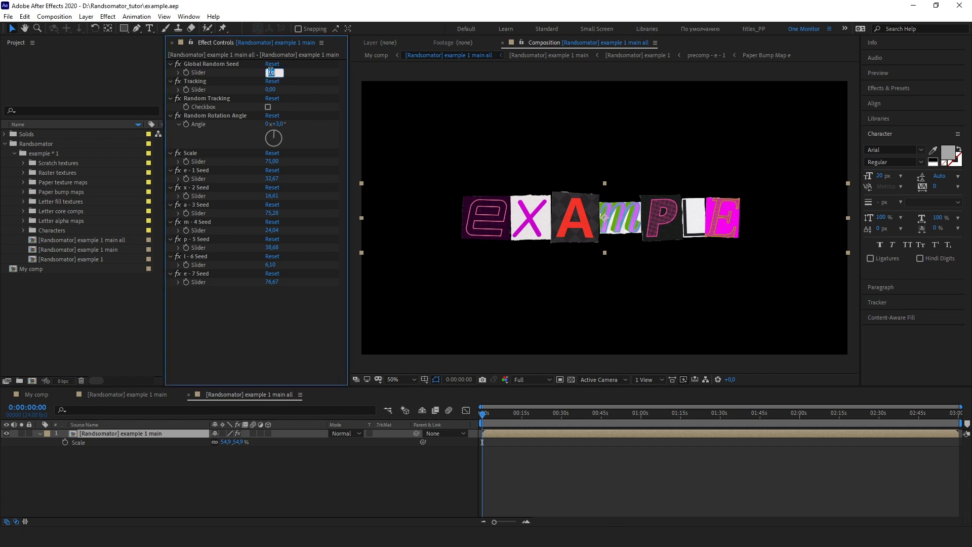
type("44")
key("Return")
Expand the Global Random Seed slider, set the seed to 26 and save the project.
left_click(178, 72)
left_click_drag(164, 91, 101, 91)
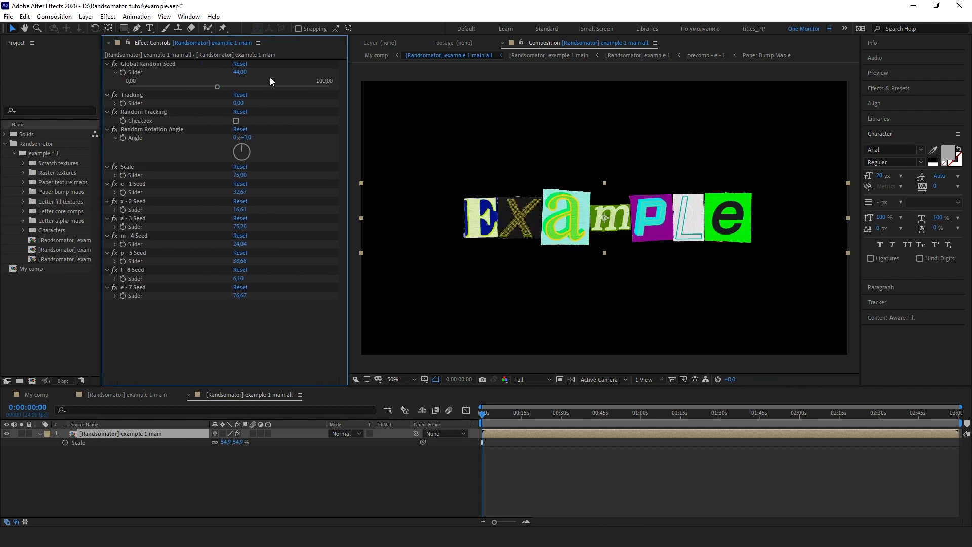
left_click_drag(246, 73, 236, 77)
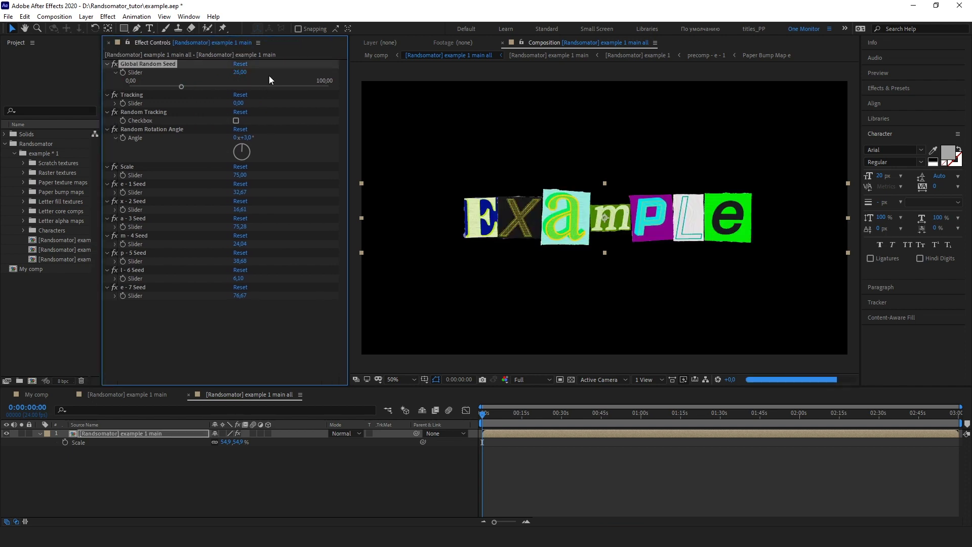
key("ctrl+s")
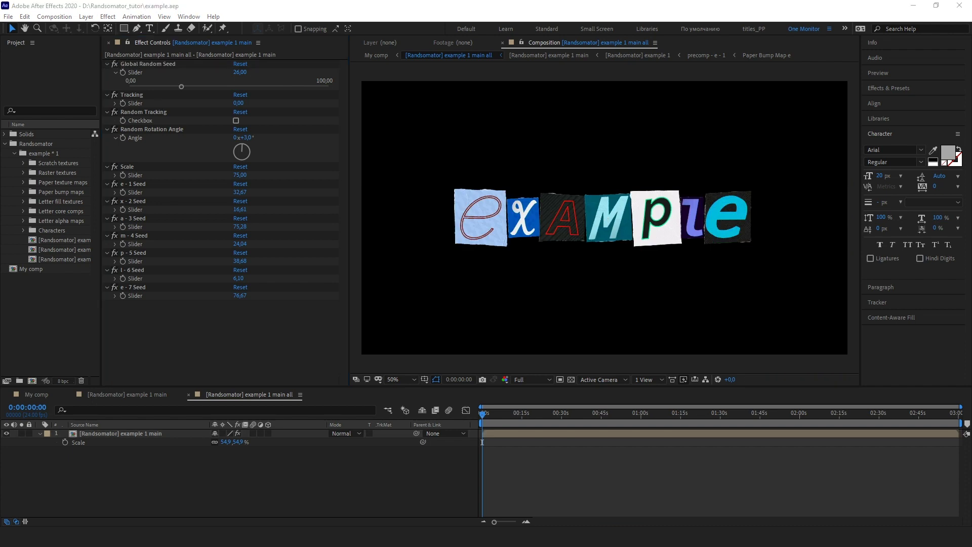
Expand the Tracking slider and set the tracking to about -20.21.
left_click(114, 104)
left_click_drag(154, 117, 149, 139)
left_click(262, 137)
mouse_move(219, 118)
left_mouse_down()
mouse_move(163, 123)
mouse_move(216, 121)
left_mouse_up()
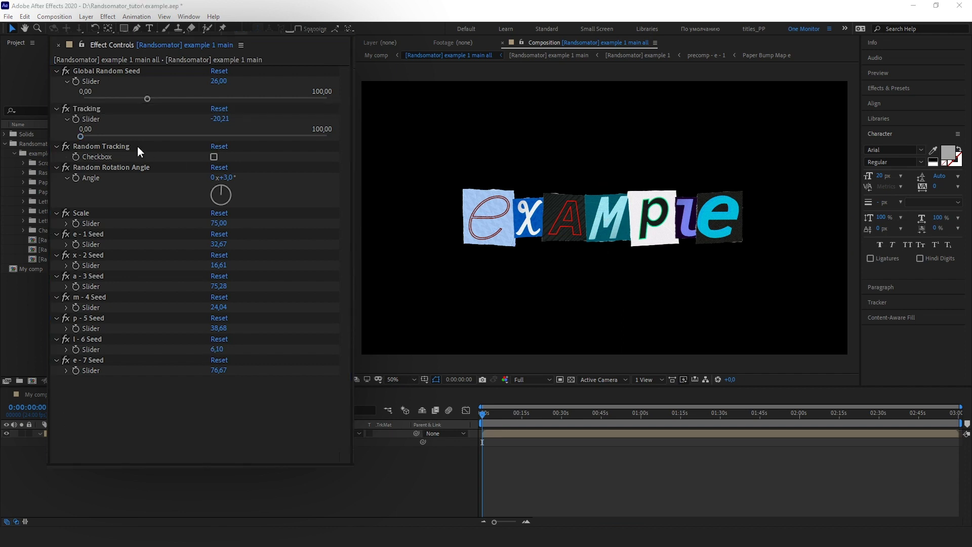
Enable Random Tracking and raise the Tracking slider to about 86.26.
left_click(96, 146)
left_click(214, 157)
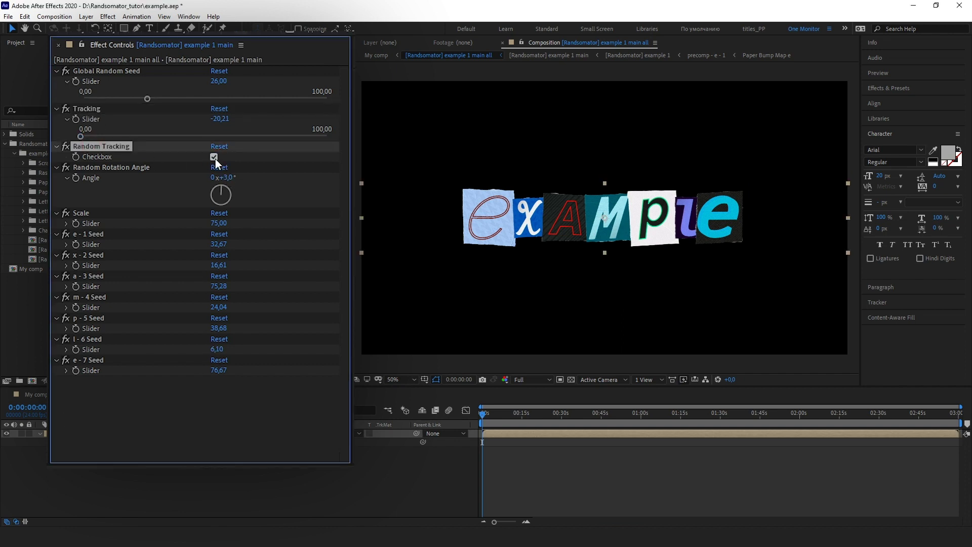
left_click_drag(155, 136, 194, 136)
left_click(293, 137)
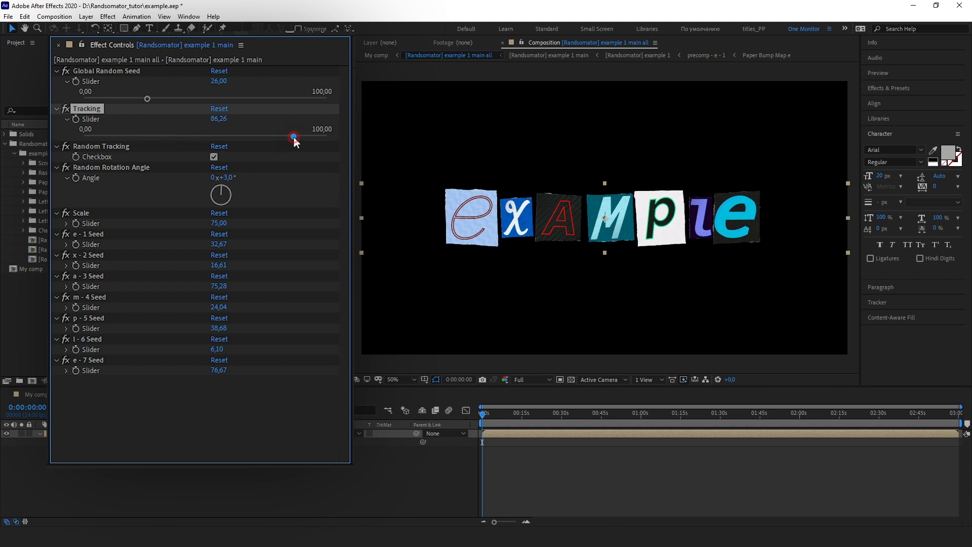
Turn off Random Tracking so the letters are spaced evenly.
left_click(215, 158)
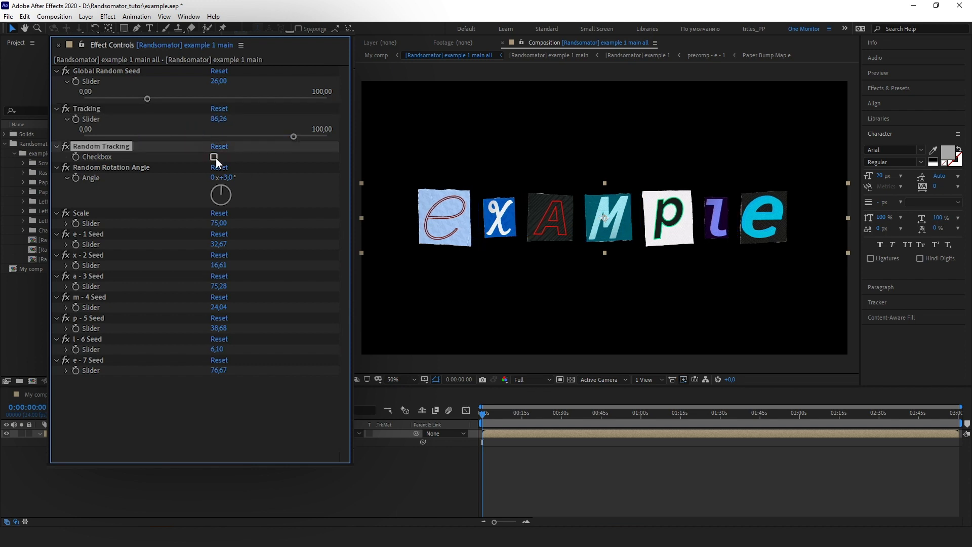
left_click(214, 157)
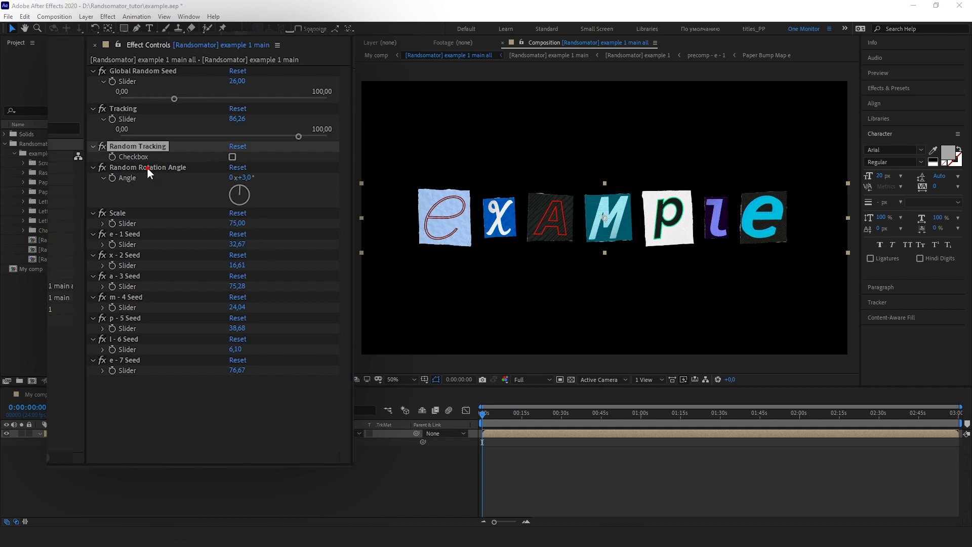
Set the Random Rotation Angle to -7°.
left_click(147, 168)
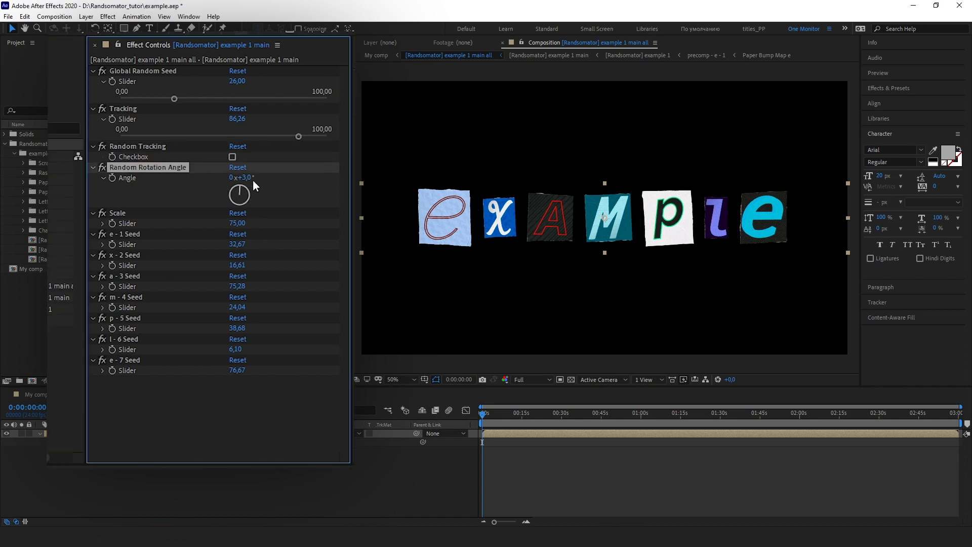
left_click(249, 177)
left_click(290, 188)
left_click_drag(249, 179, 221, 177)
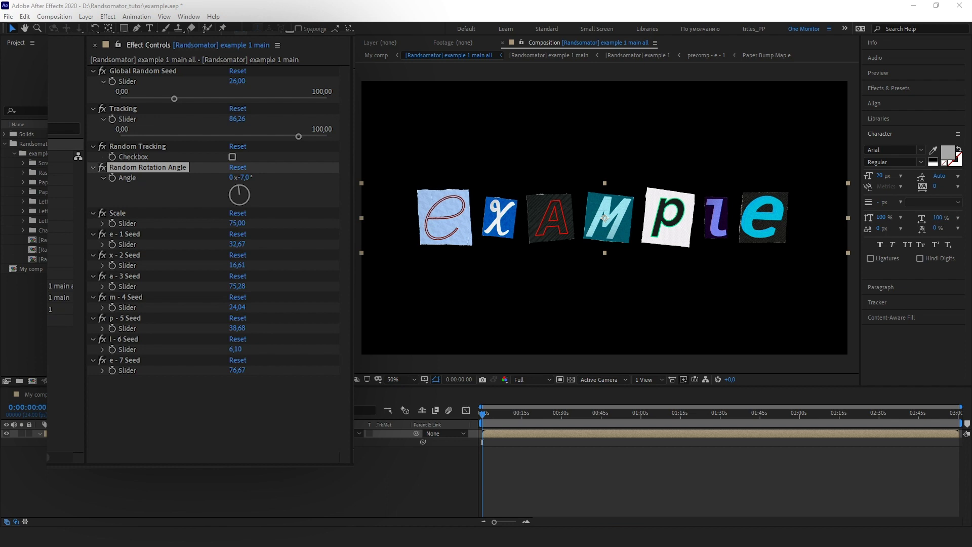
Set the Scale effect's slider to 100.
left_click(134, 213)
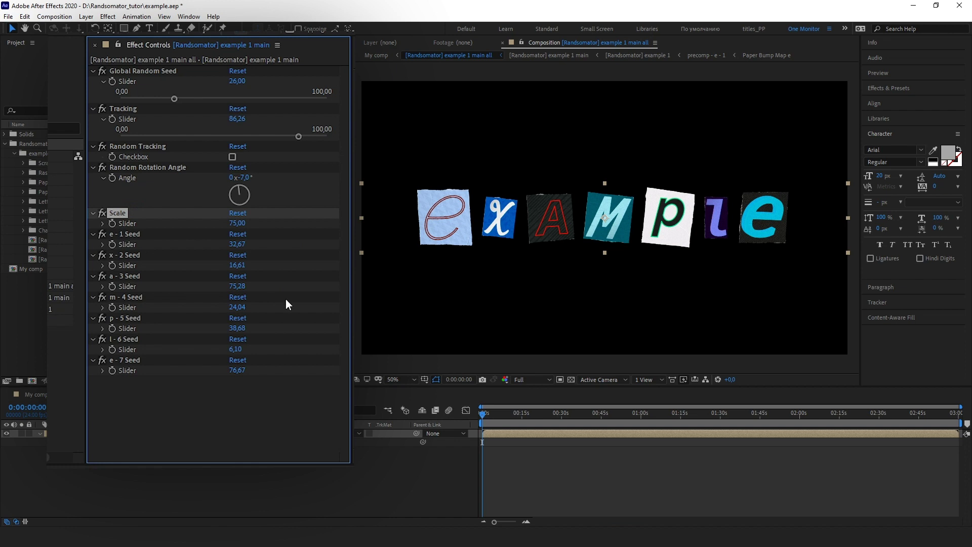
left_click(237, 224)
key("Return")
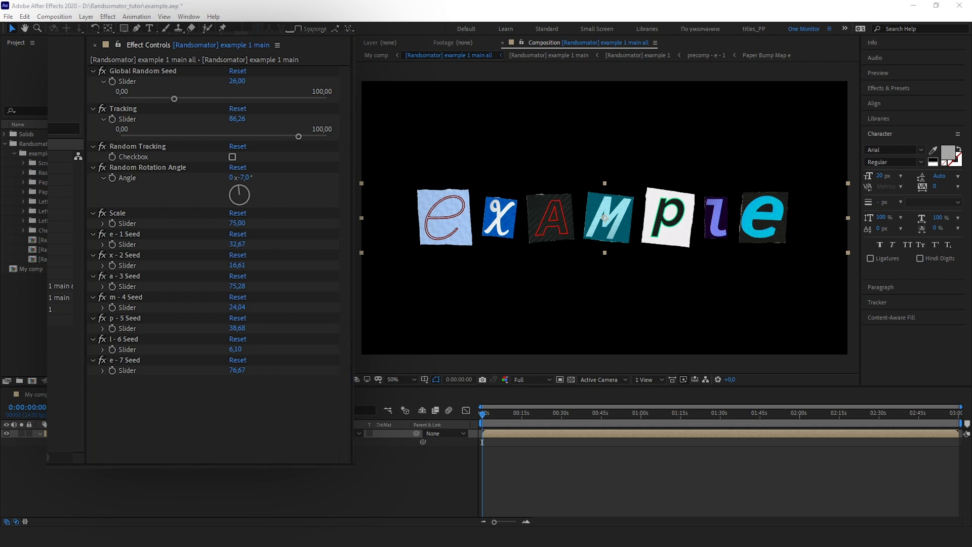
left_click(237, 223)
type("100")
key("Return")
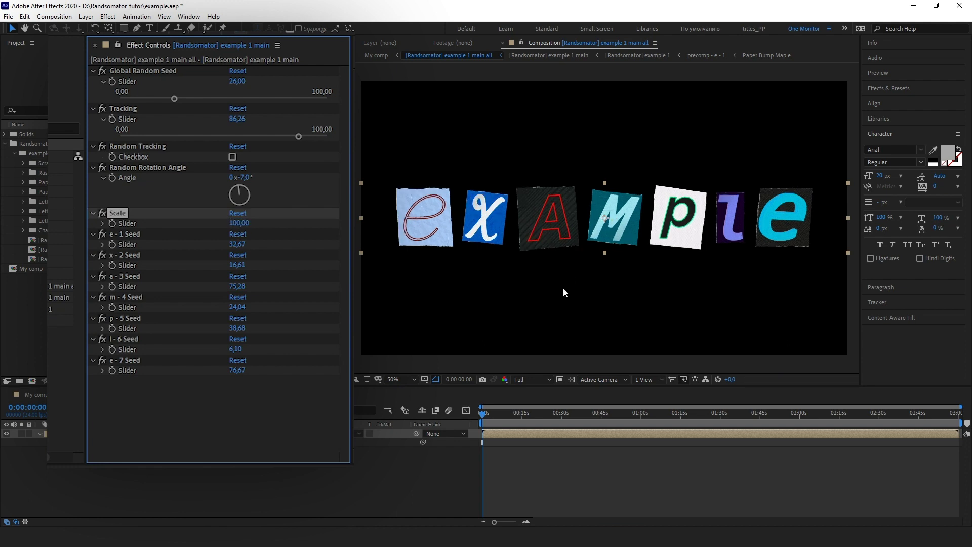
Set the Scale effect's slider to 50.
left_click(239, 224)
type("50")
key("Return")
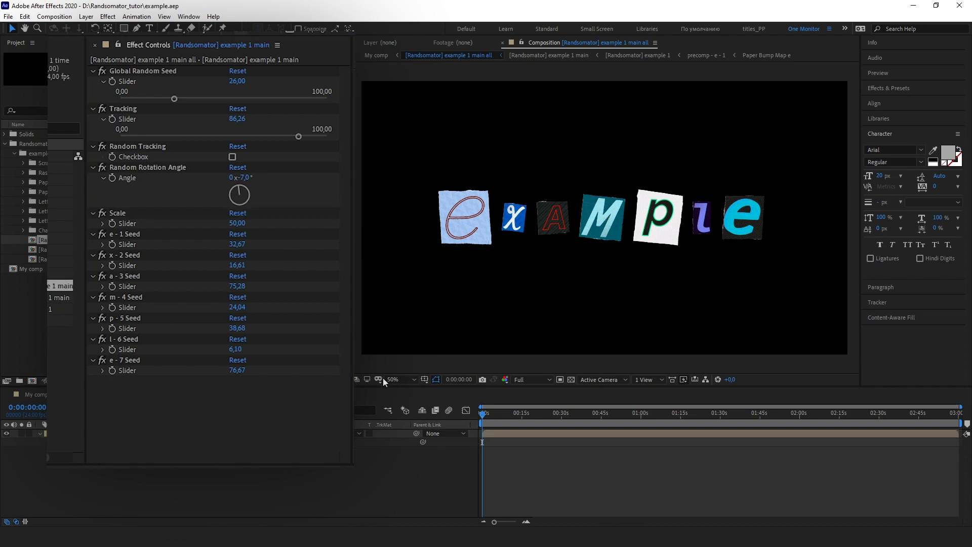
Expand the e - 1 Seed control on the lettering layer and set its slider to 61.08.
left_click(455, 218)
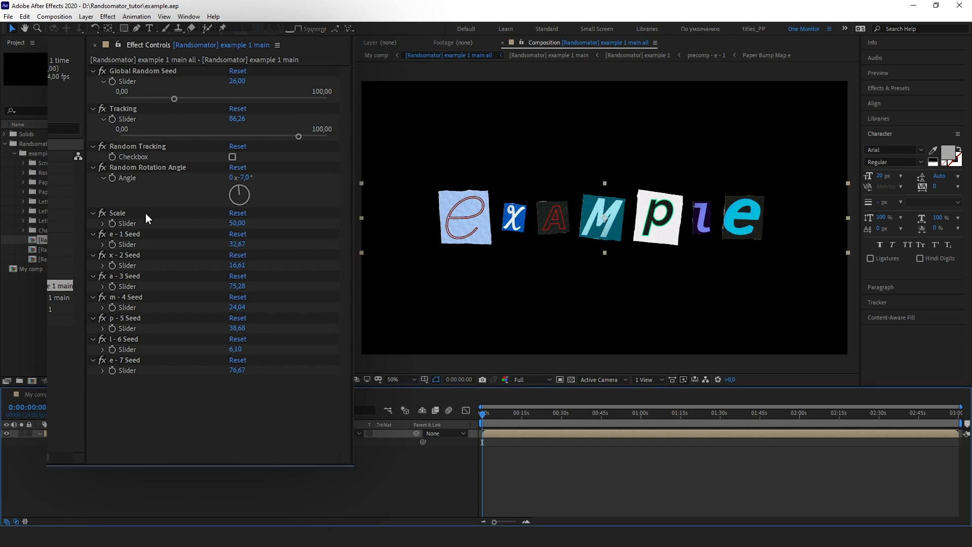
left_click(136, 235)
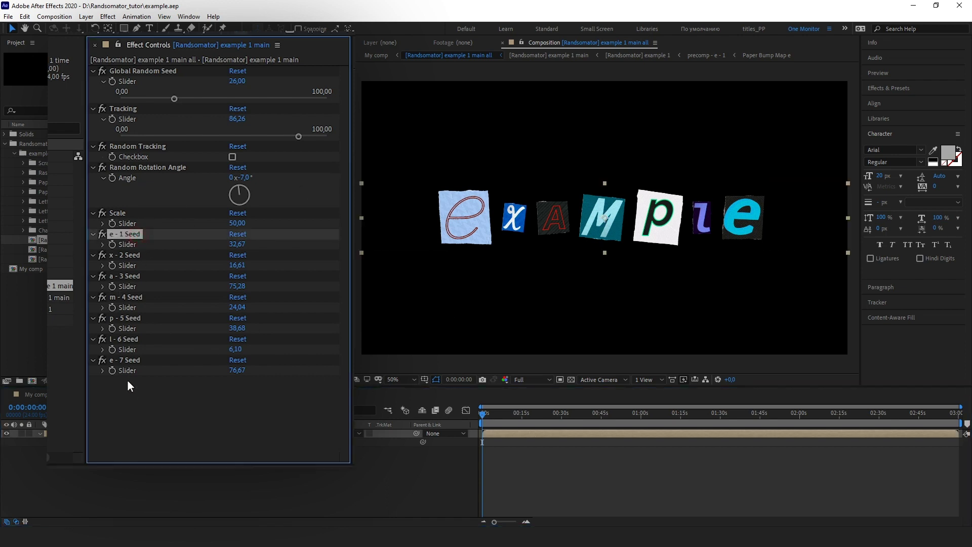
left_click(135, 360, "shift")
left_click(157, 411)
left_click(124, 235)
left_click(103, 244)
left_click_drag(192, 262, 202, 263)
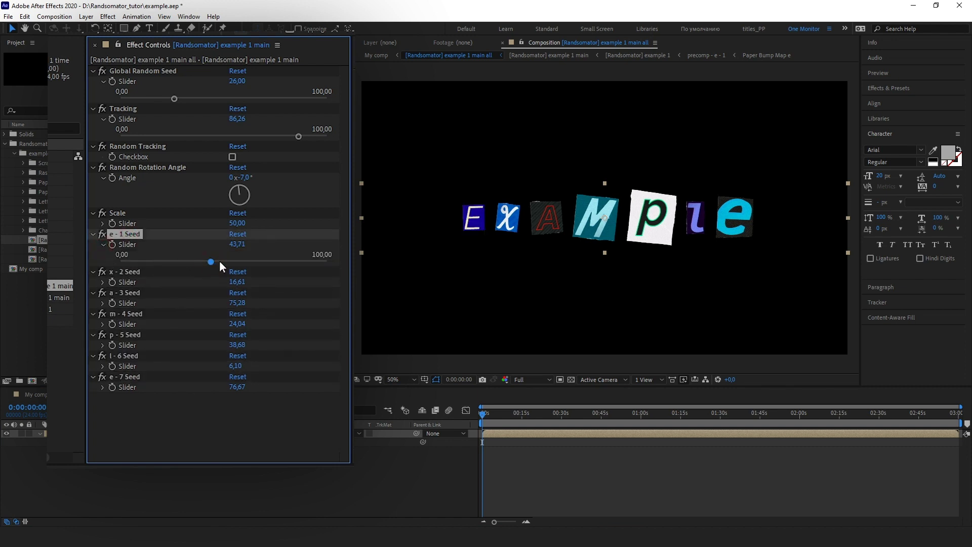
left_click(220, 261)
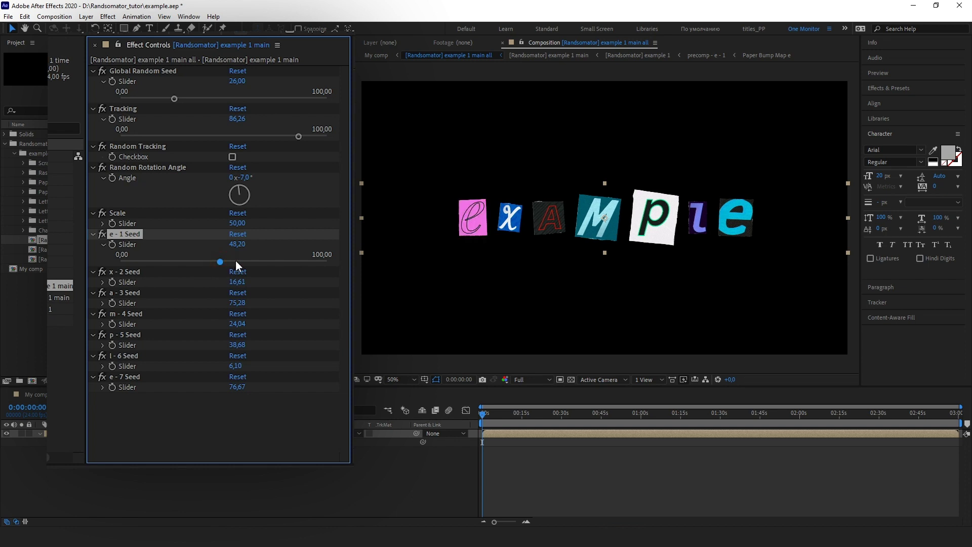
left_click(247, 262)
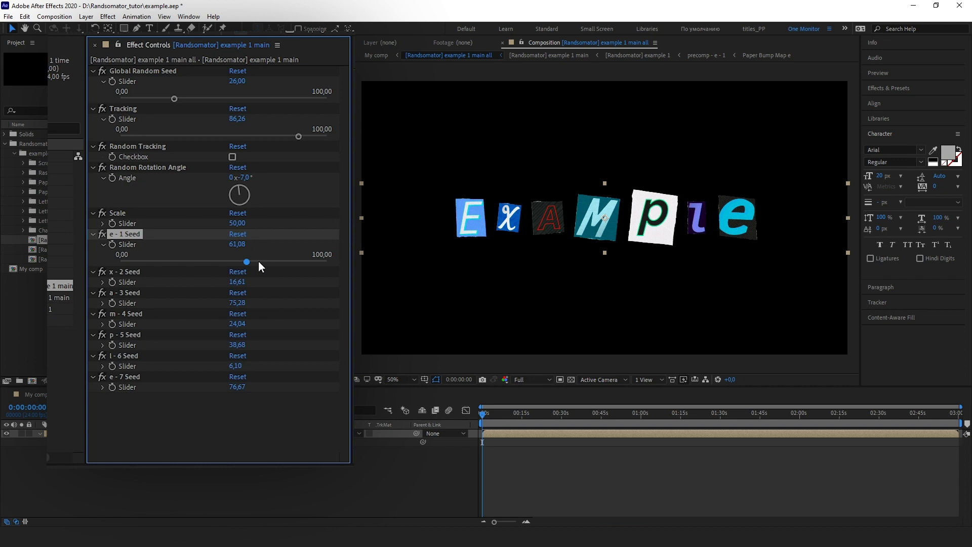
Set the lettering's Tracking to 16.43, Random Rotation Angle to 0° and Scale to 99.
left_click(191, 136)
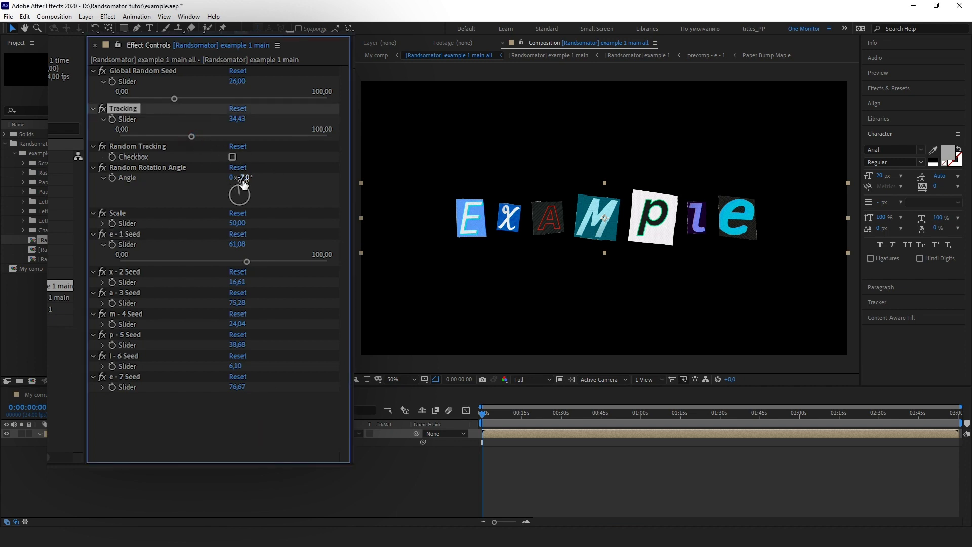
left_click(243, 179)
type("0")
key("Tab")
type("99")
key("Return")
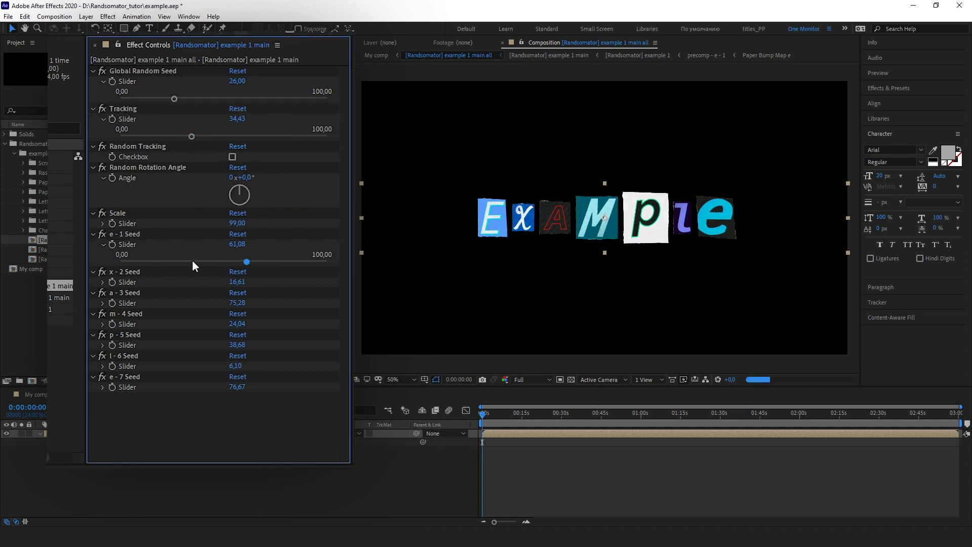
left_click(154, 136)
Set the e - 1 Seed to 43.41 and the x - 2 Seed to 47.90.
left_click(210, 262)
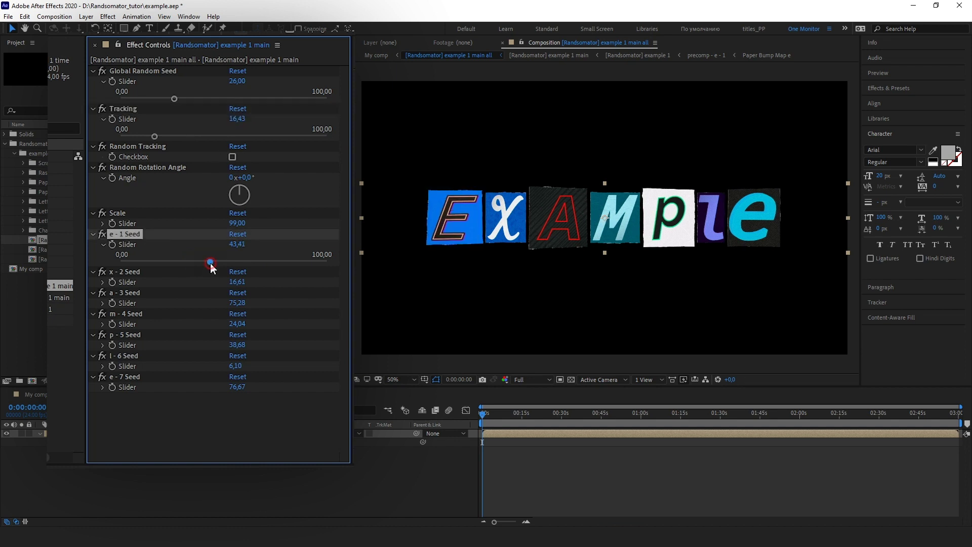
left_click(103, 283)
left_click(217, 298)
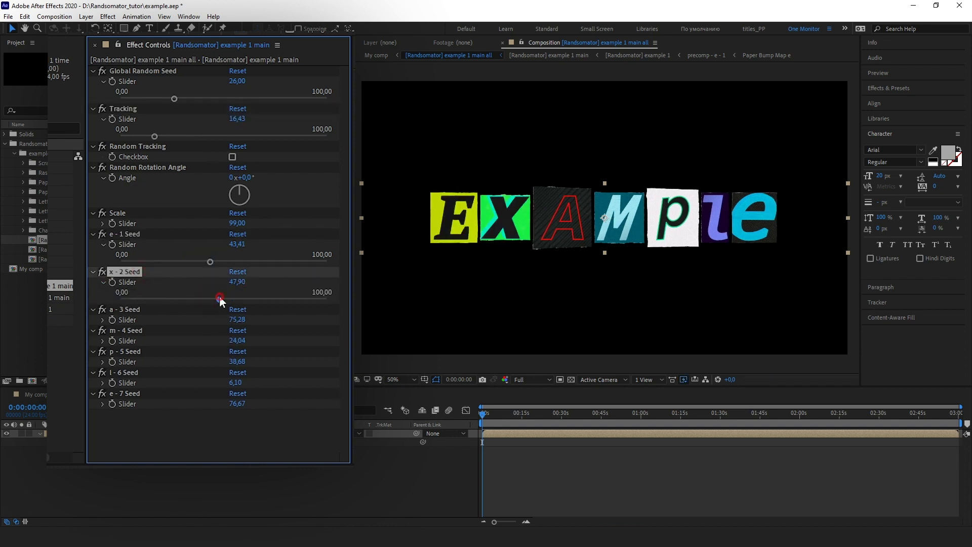
Set the l - 6 Seed to 56.59 and the e - 7 Seed to 11.08.
left_click(103, 383)
left_click(226, 400)
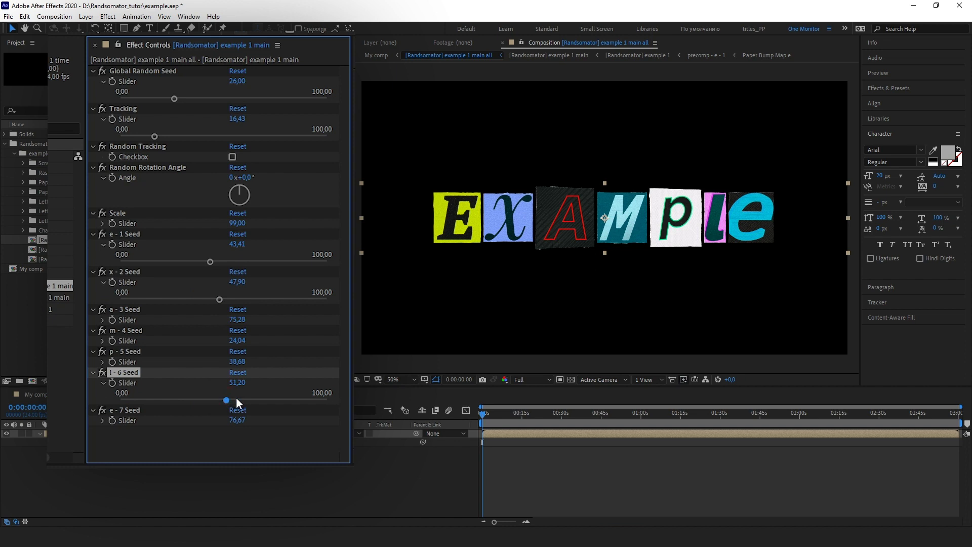
left_click(237, 400)
left_click(103, 420)
left_click(143, 438)
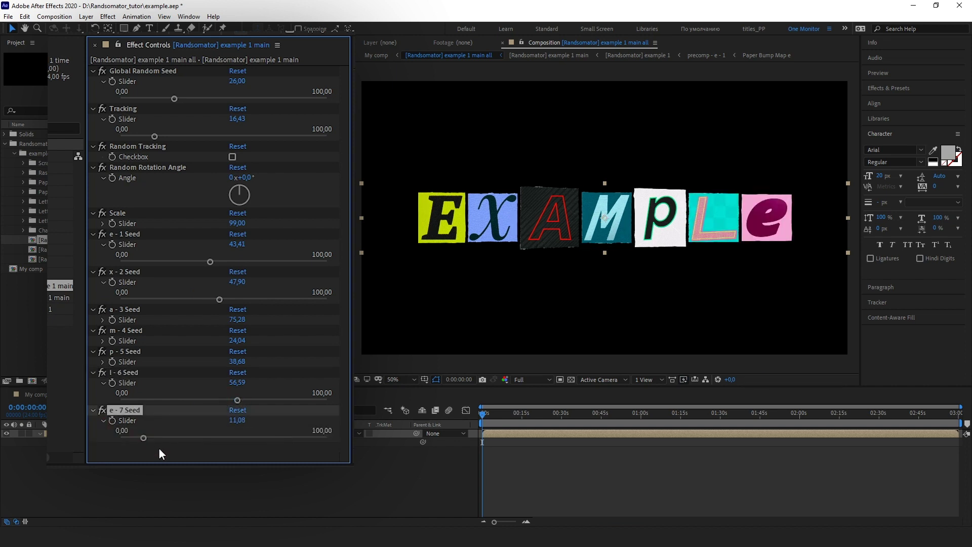
Set the Global Random Seed to 37.72 to restyle the whole word.
left_click(199, 99)
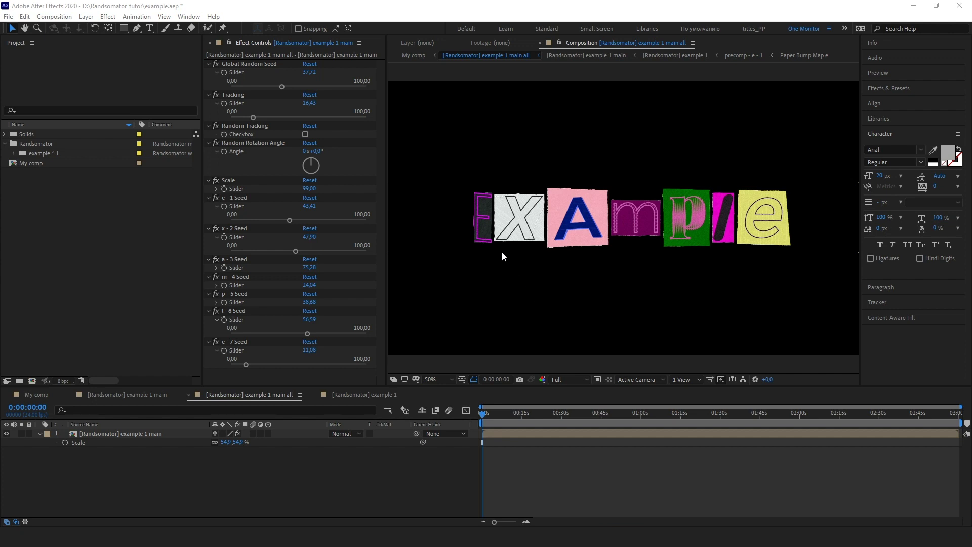
Open the [Randsomator] example 1 composition, marked Customize here, from the example * 1 folder and fit it in the viewer.
left_click(15, 154)
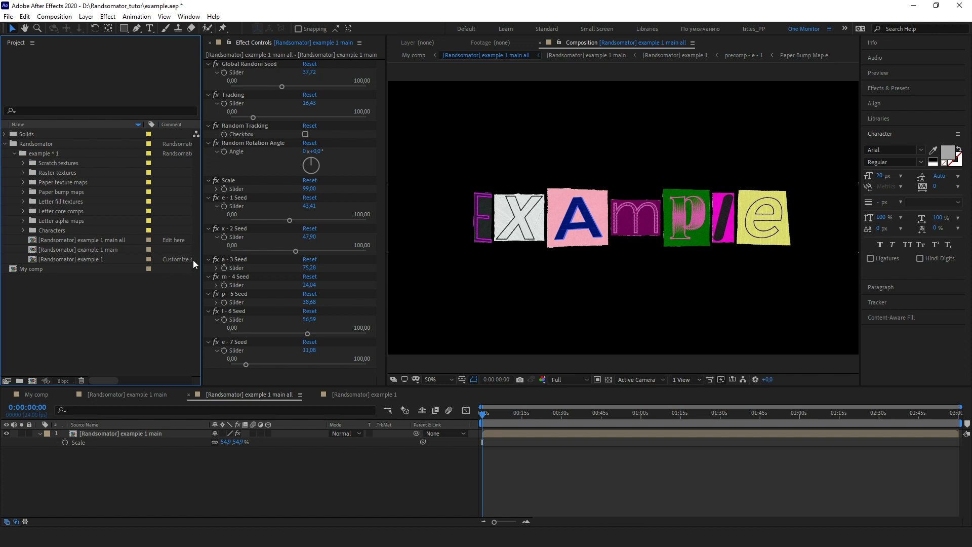
left_click_drag(201, 259, 231, 259)
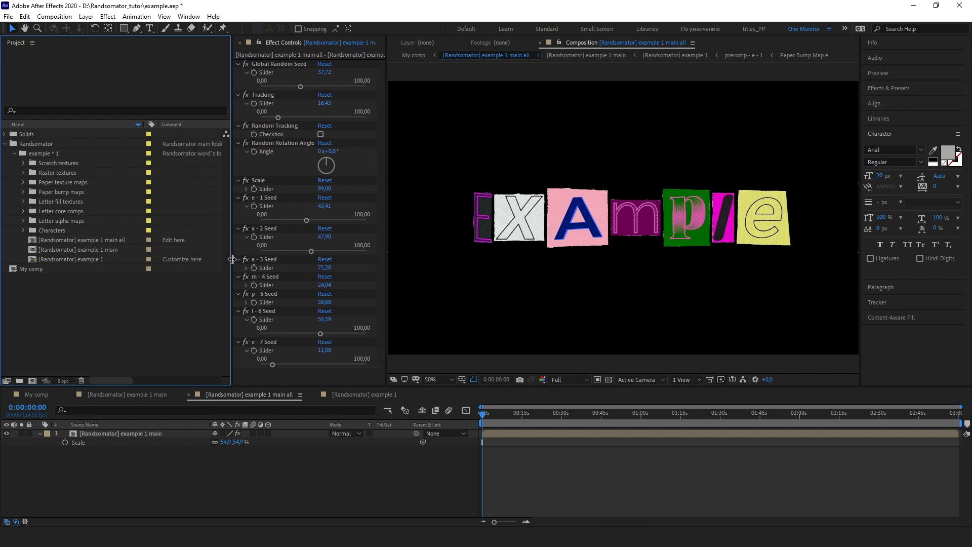
left_click(88, 259)
double_click(83, 259)
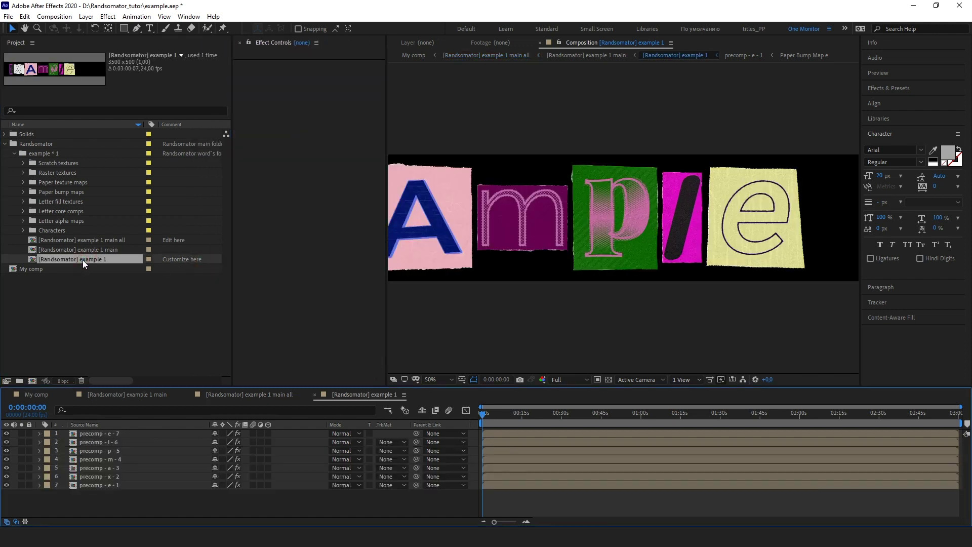
scroll(440, 314, "down", 2)
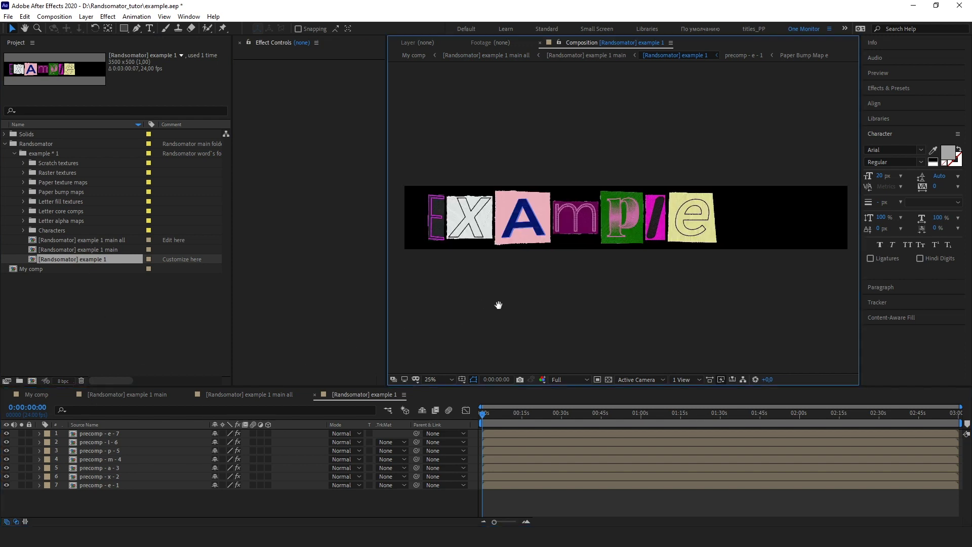
scroll(511, 306, "up", 2)
left_click(437, 379)
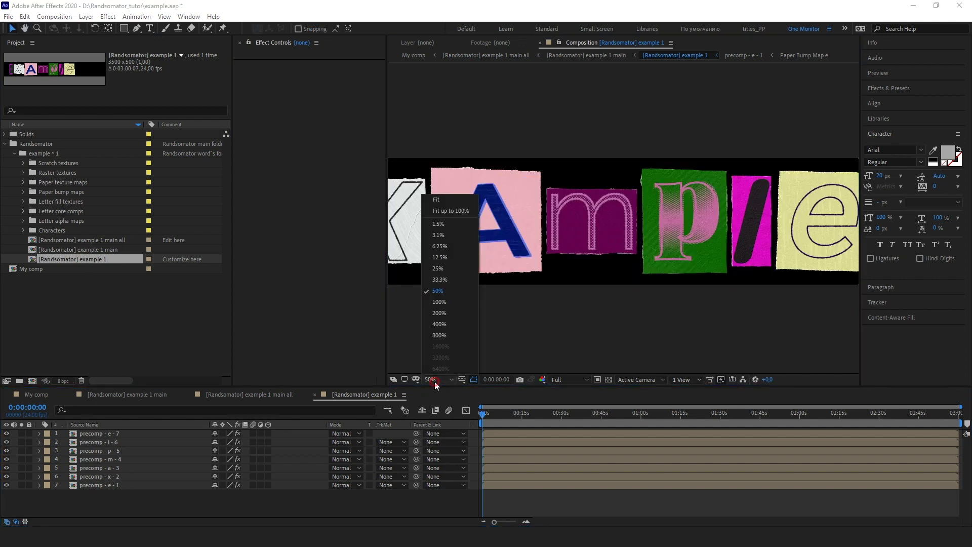
left_click(448, 214)
Turn off Use Global Random for the precomp - e - 1 layer.
left_click(104, 486)
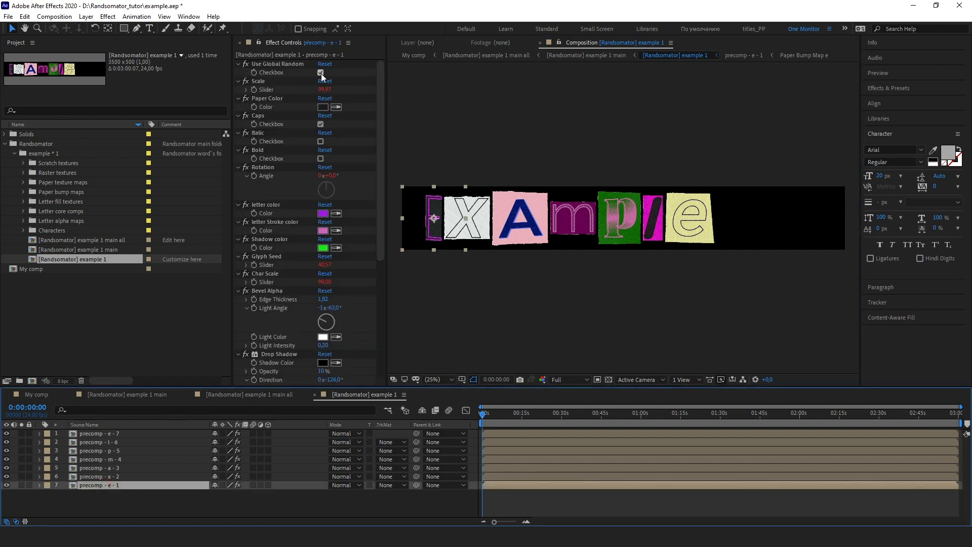
left_click_drag(229, 99, 152, 100)
left_click(281, 73)
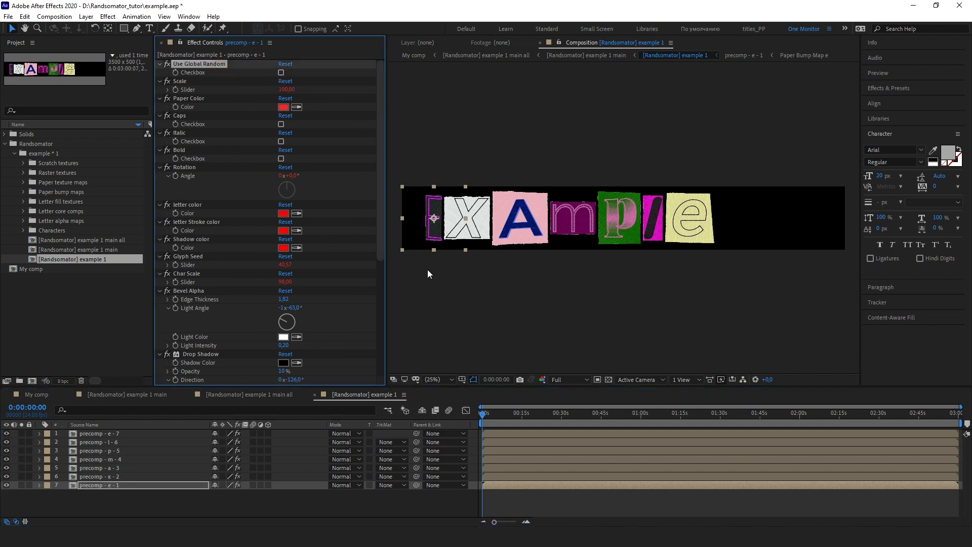
scroll(433, 267, "up", 2)
left_click_drag(435, 271, 710, 274)
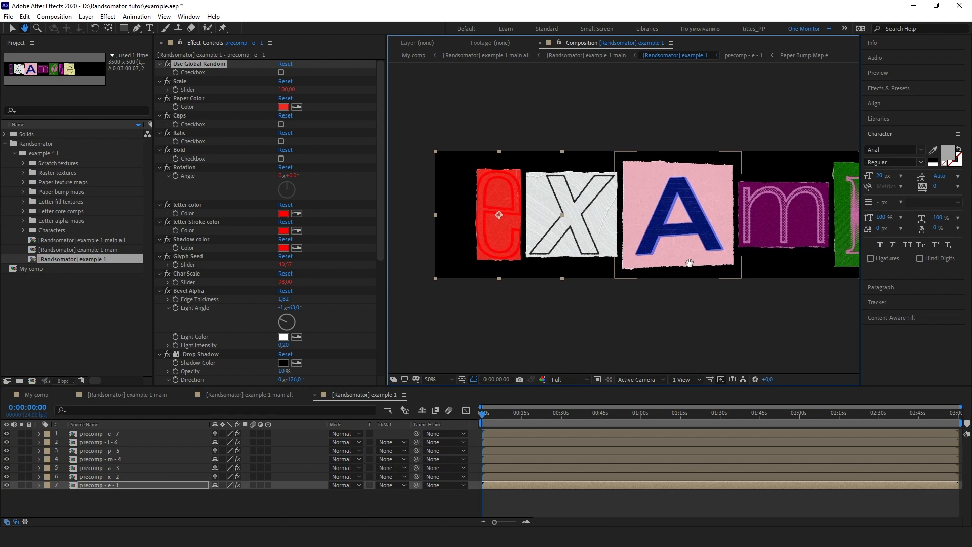
key("ctrl+shift+a")
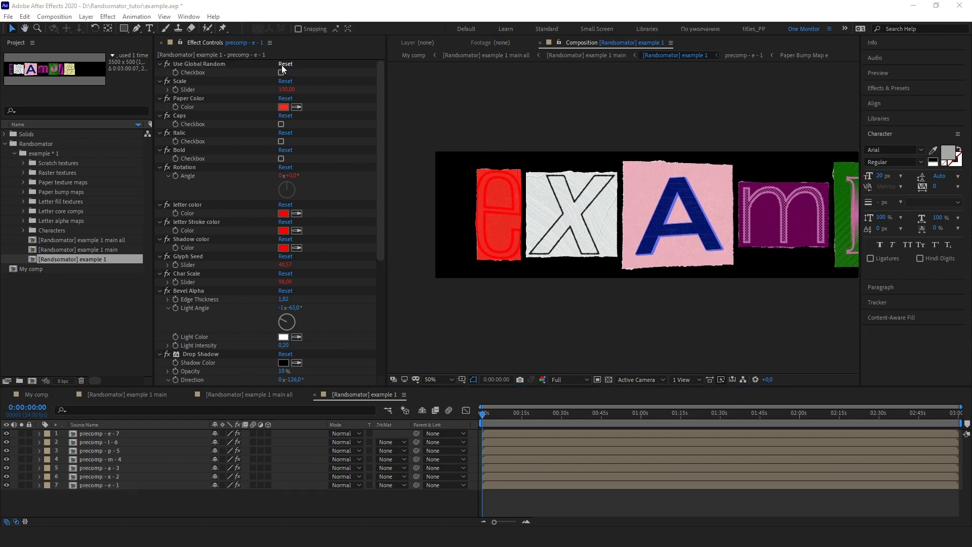
Set the first letter's Scale to 90 and its Paper Color to a light pinkish grey.
left_click(286, 89)
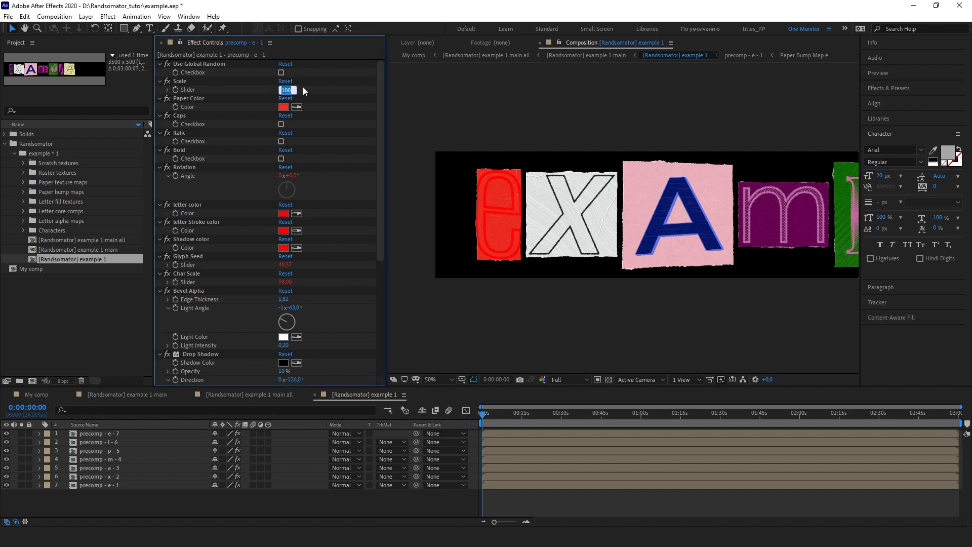
key("Return")
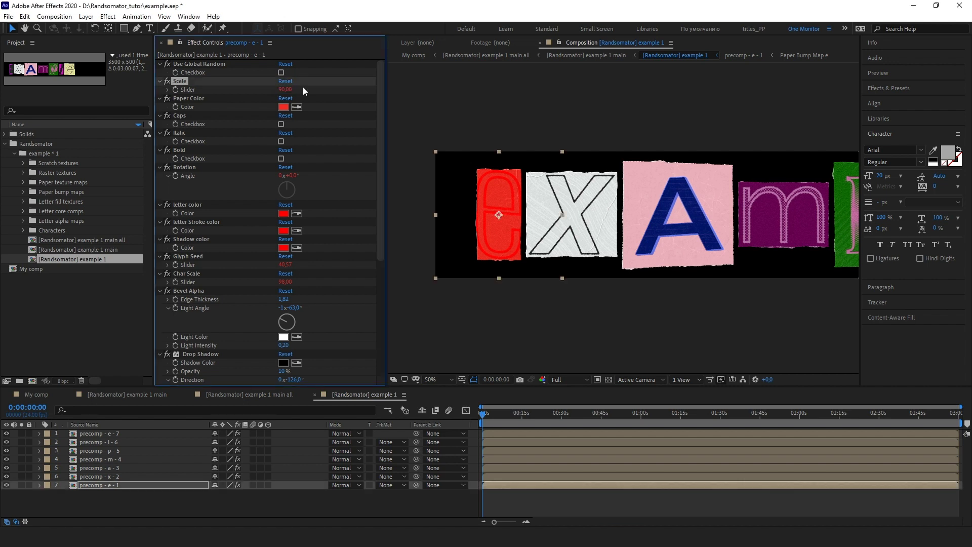
left_click(283, 106)
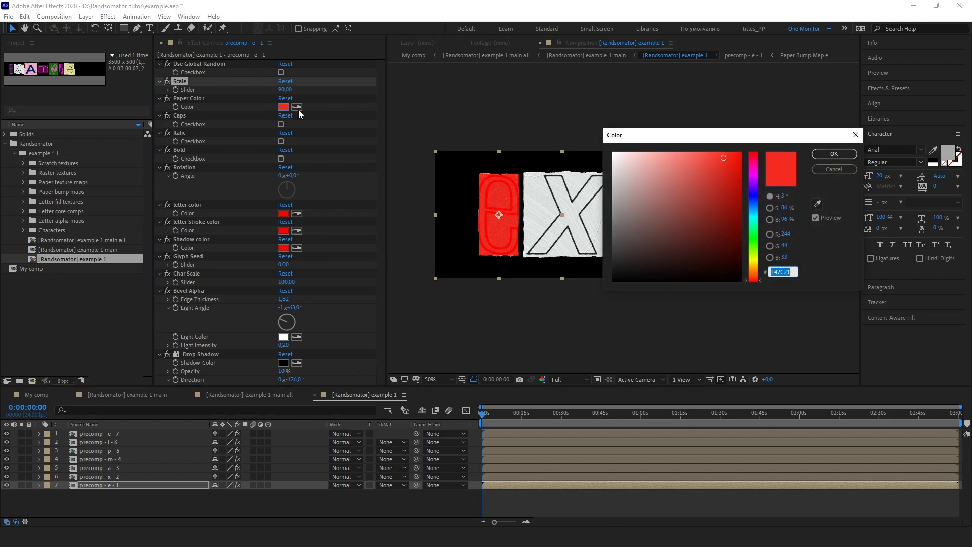
left_click(616, 175)
left_click(834, 153)
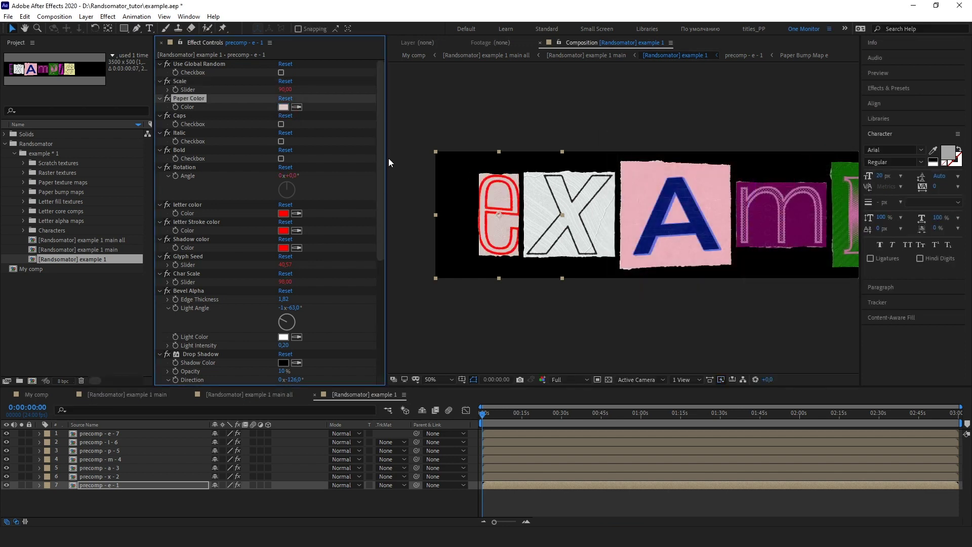
Turn on Caps, Italic and Bold for the first letter.
left_click(281, 124)
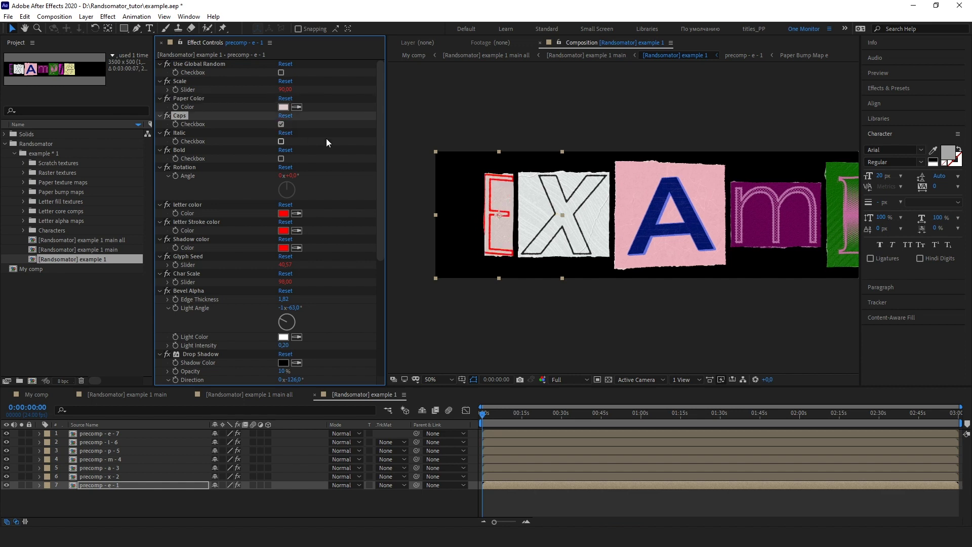
left_click(281, 141)
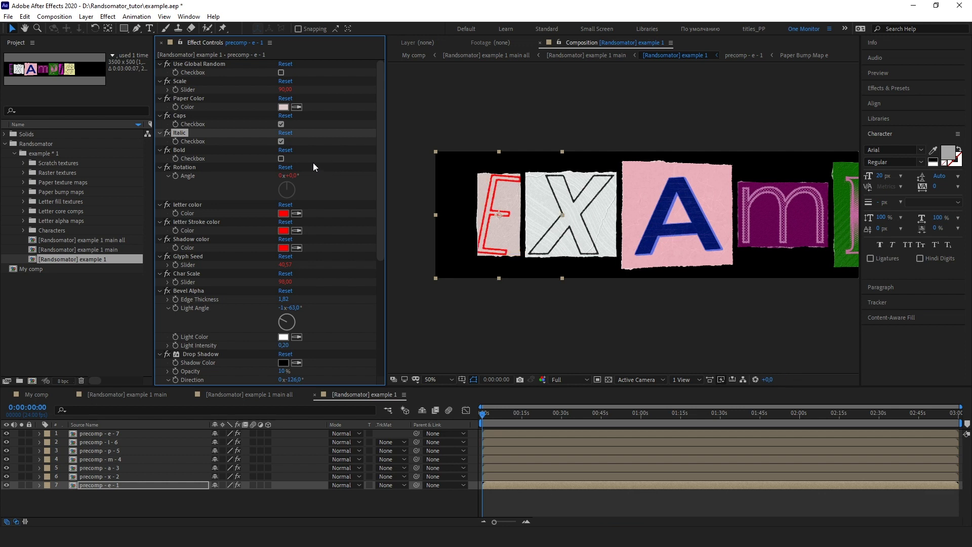
left_click(281, 158)
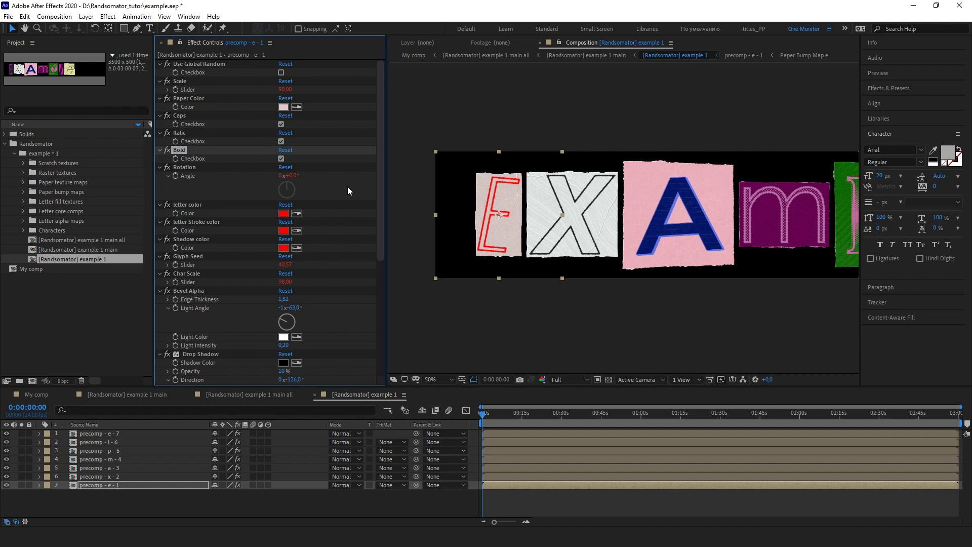
Try rotating the first letter by 17°, and set its Rotation back to 0°.
left_click_drag(295, 181, 309, 188)
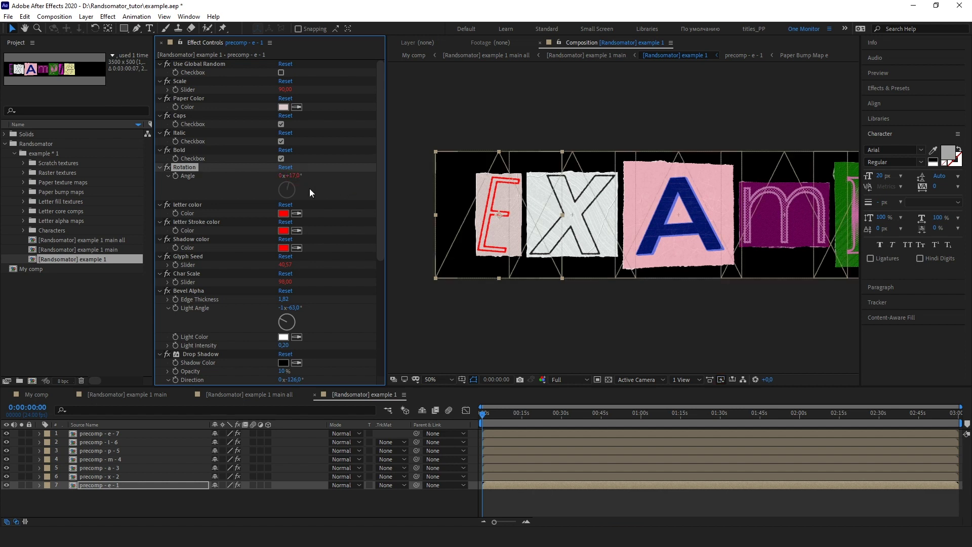
left_click(295, 176)
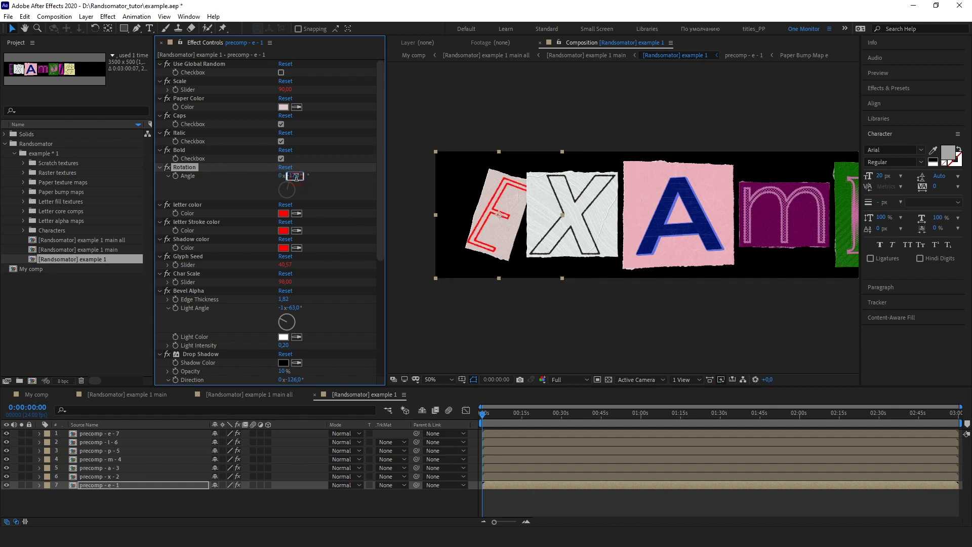
type("0")
key("Return")
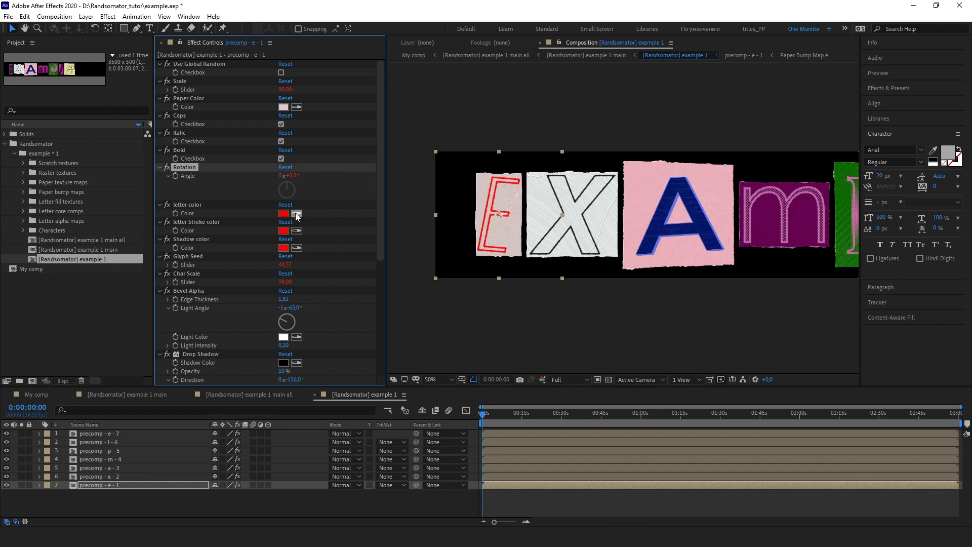
Set the first letter's letter color to 372F2F and its letter Stroke color to 282020.
left_click(284, 214)
left_click(629, 253)
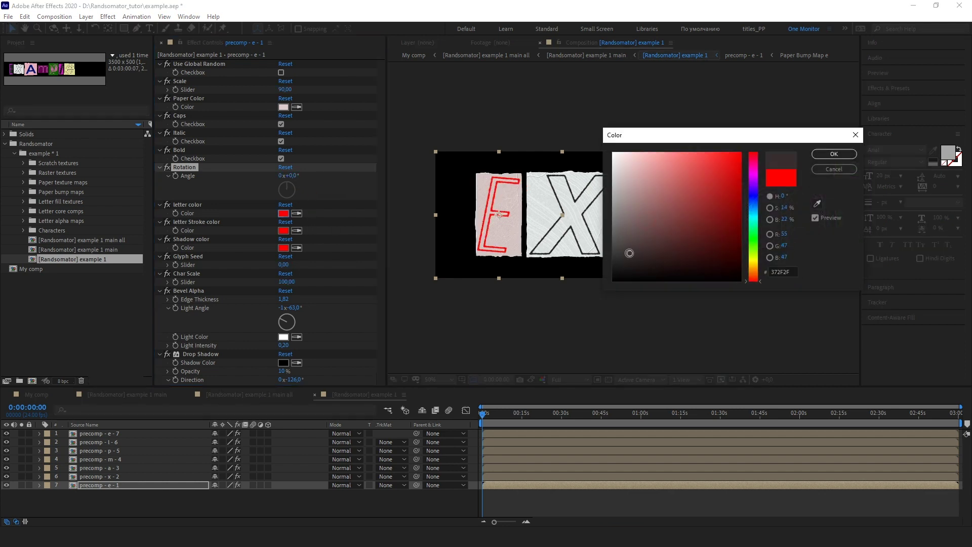
left_click(833, 154)
left_click(187, 204)
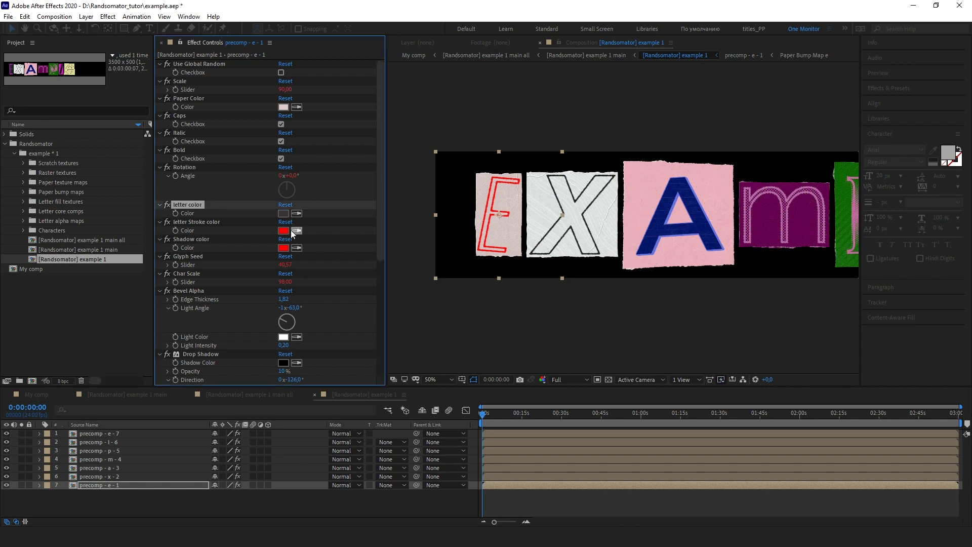
left_click(284, 230)
left_click(637, 260)
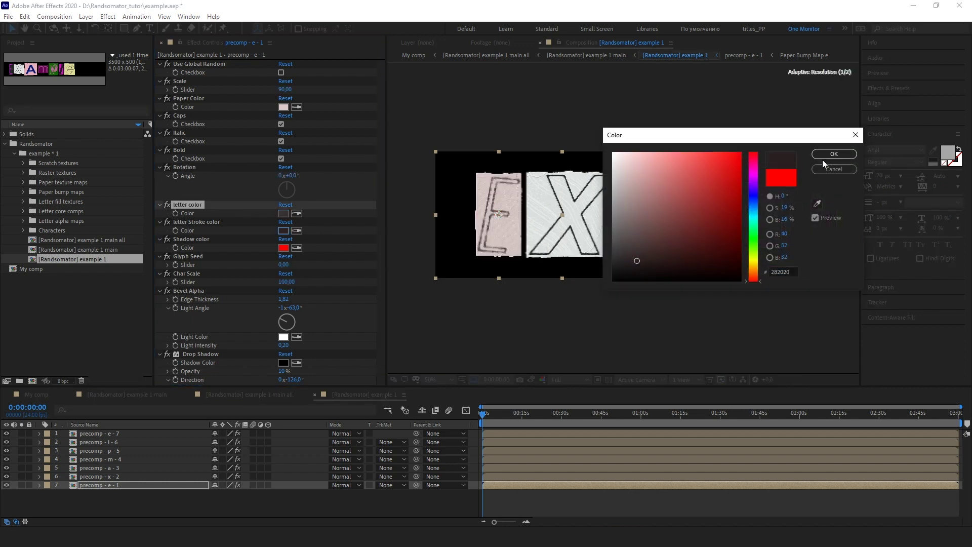
left_click(834, 153)
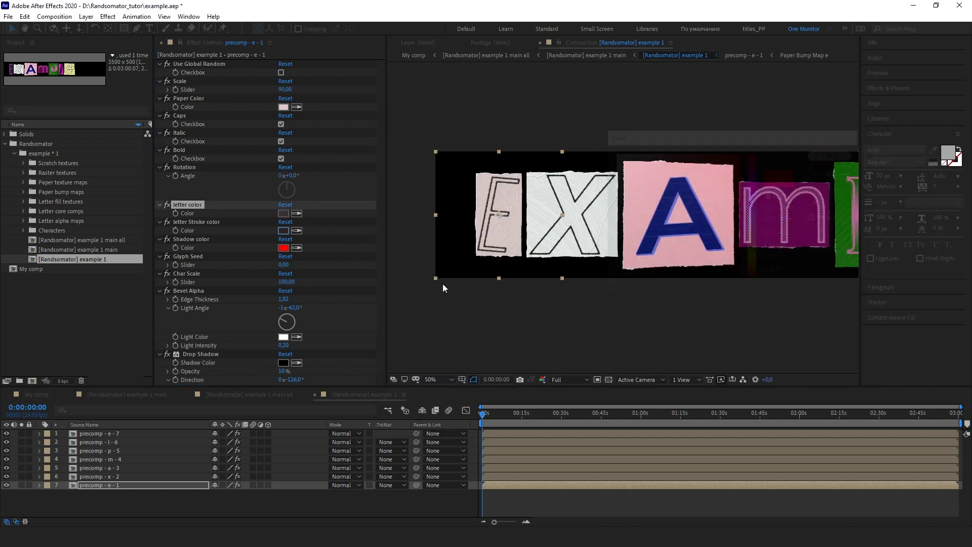
Set the first letter's Shadow color to a dark reddish grey.
left_click(283, 248)
left_click(636, 254)
left_click(834, 154)
Go back up the composition hierarchy to [Randsomator] example 1 main all.
left_click(388, 411)
left_click(293, 411)
left_click(389, 413)
left_click(274, 413)
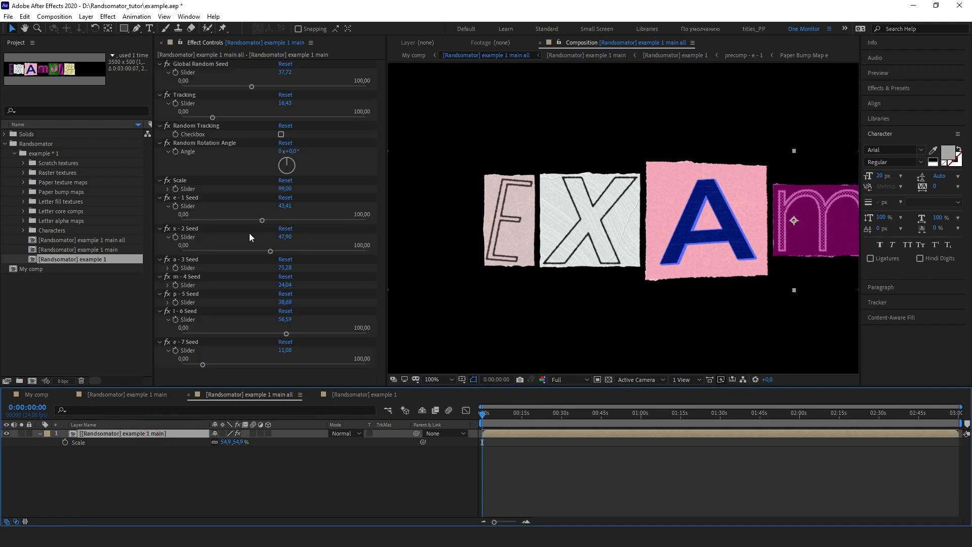